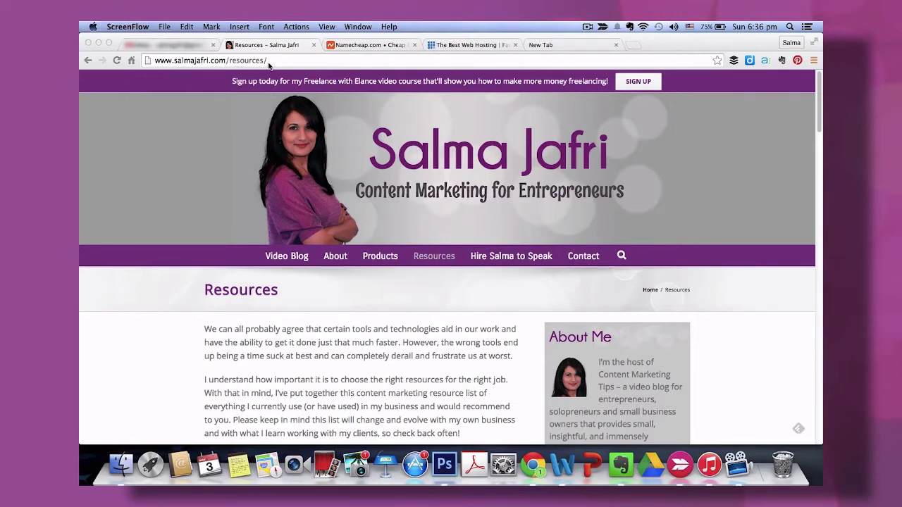
Scroll the Resources page down to the NameCheap recommendation under Website.
scroll(303, 328, down, 3)
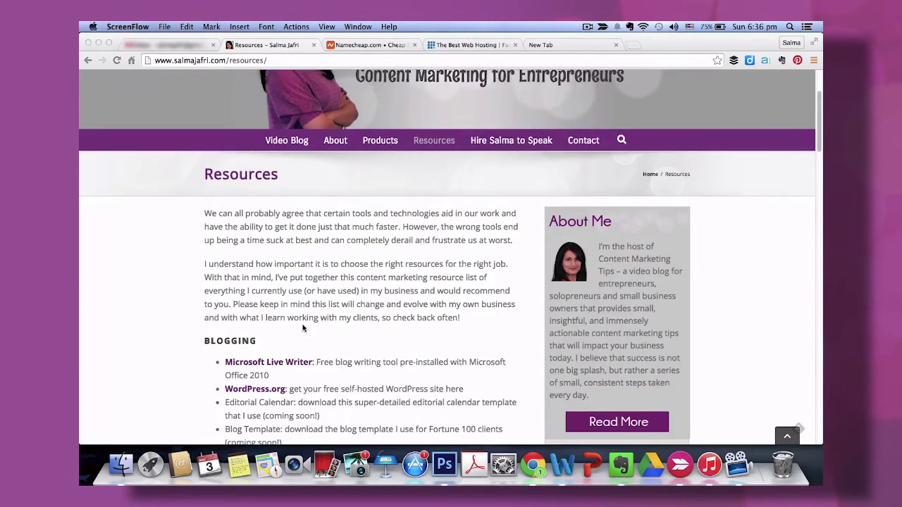
scroll(303, 328, down, 10)
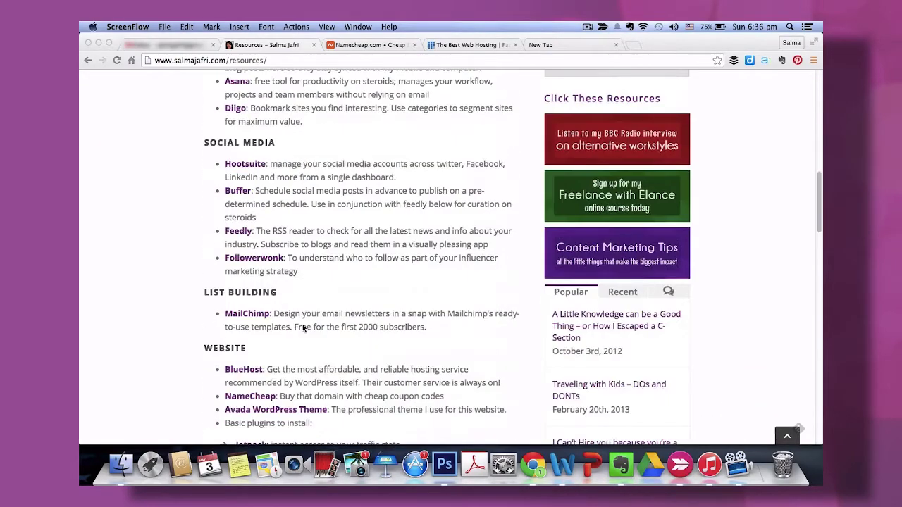
scroll(303, 328, down, 6)
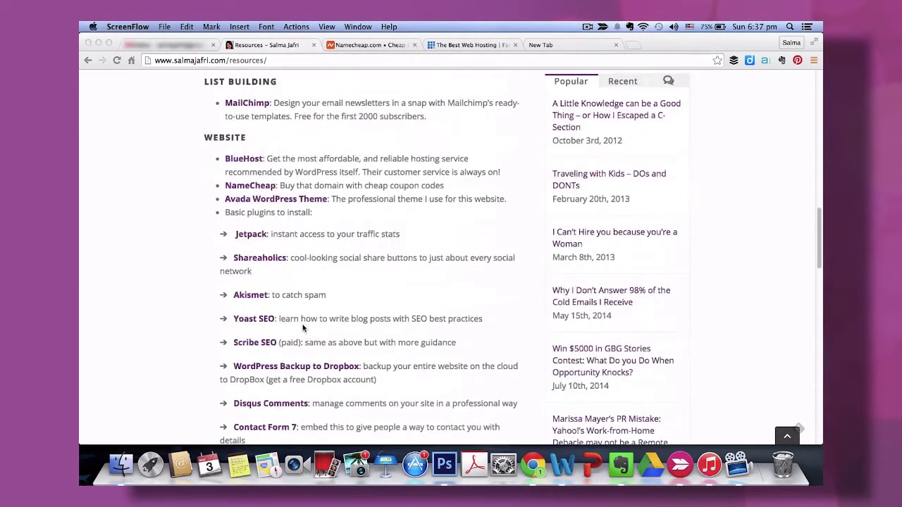
scroll(303, 328, down, 1)
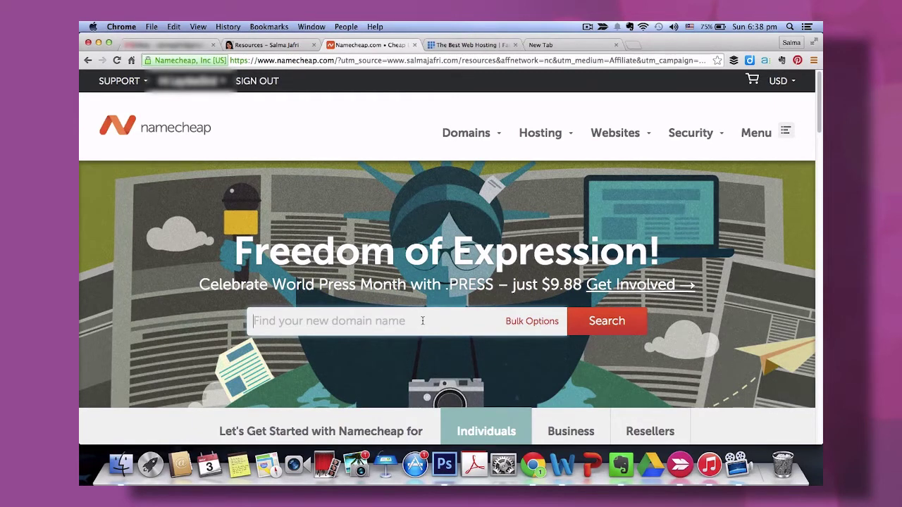
Search Namecheap for alisamedia.com and confirm it is available at $10.69/year.
text(alis)
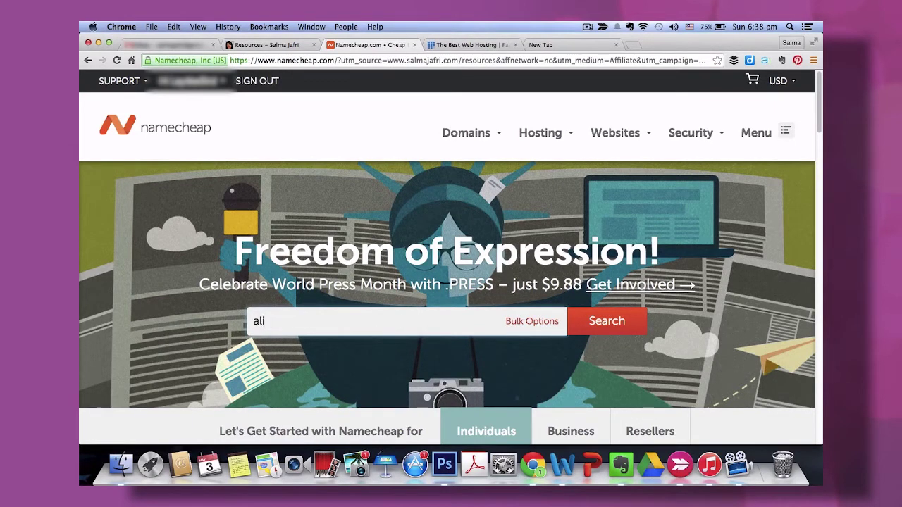
text(amedia.com)
click(600, 329)
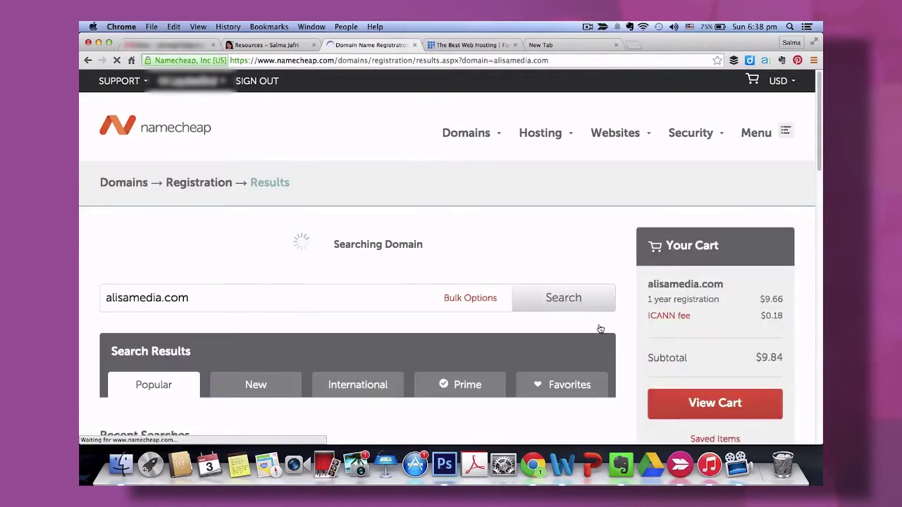
scroll(600, 329, down, 2)
scroll(600, 329, down, 1)
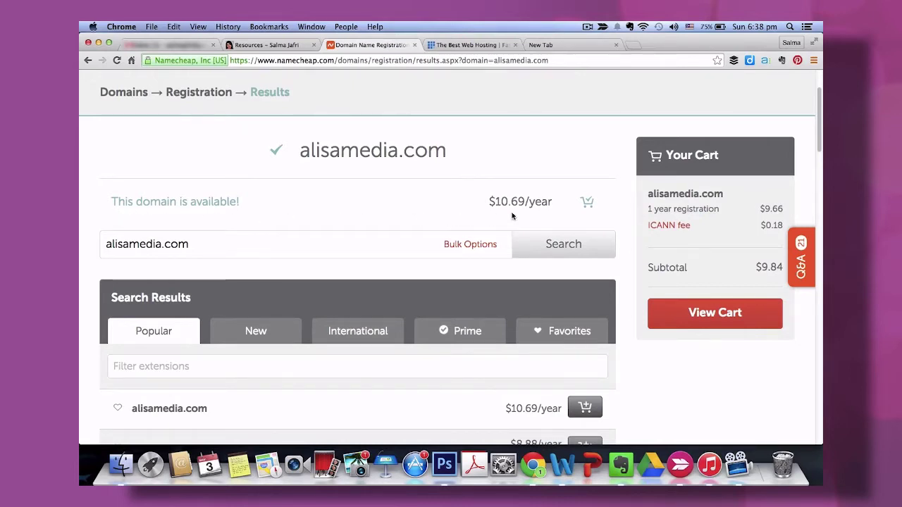
scroll(622, 286, up, 1)
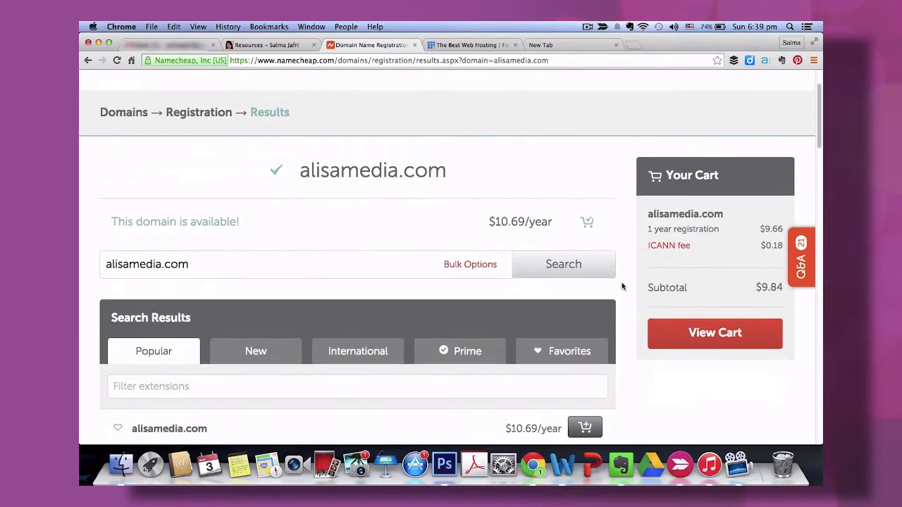
Review the cart: alisamedia.com at $10.69 plus $0.18 ICANN fee, free WhoisGuard.
click(673, 339)
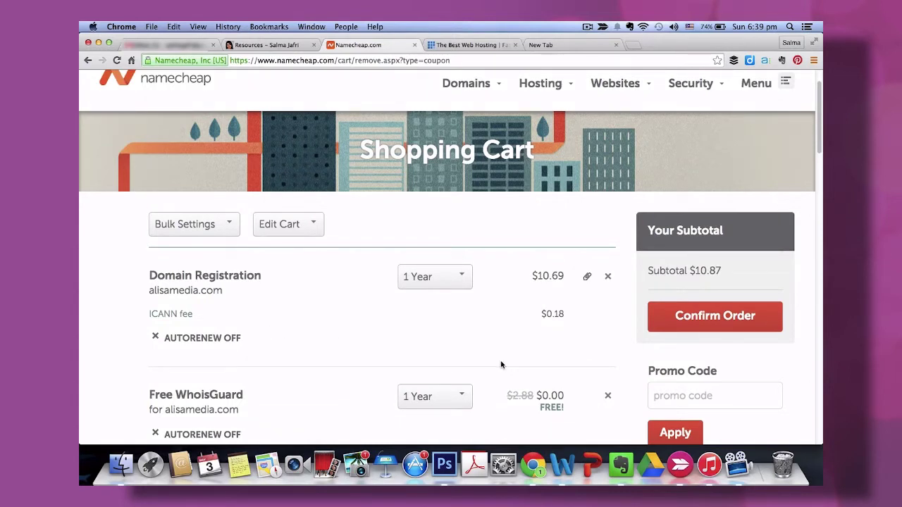
scroll(501, 364, down, 3)
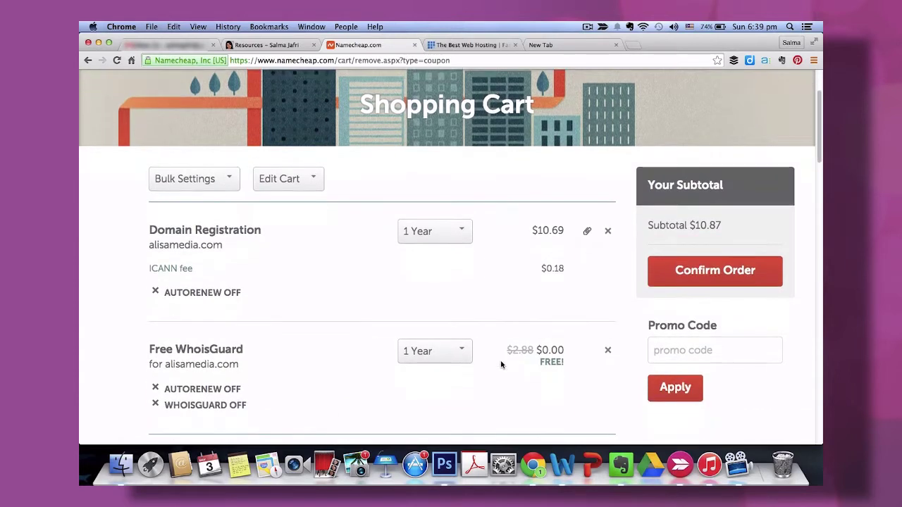
scroll(513, 394, down, 2)
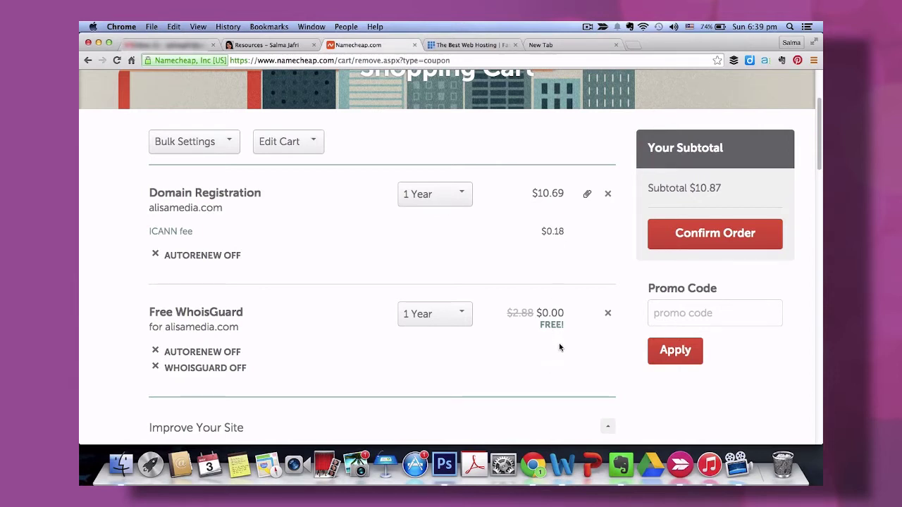
Search 'retailmenot namecheap coupon' in a new tab and open RetailMeNot's Namecheap coupon page.
click(580, 47)
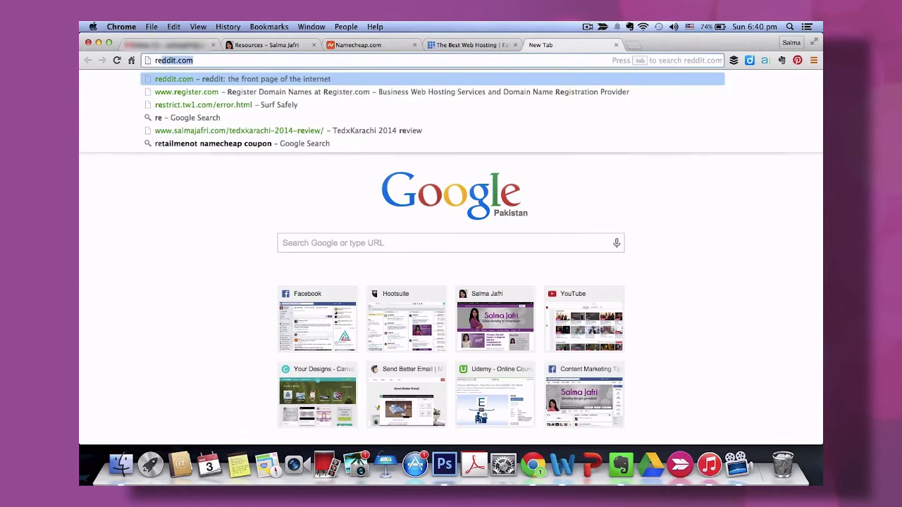
text(tailmenot namecheap coupon)
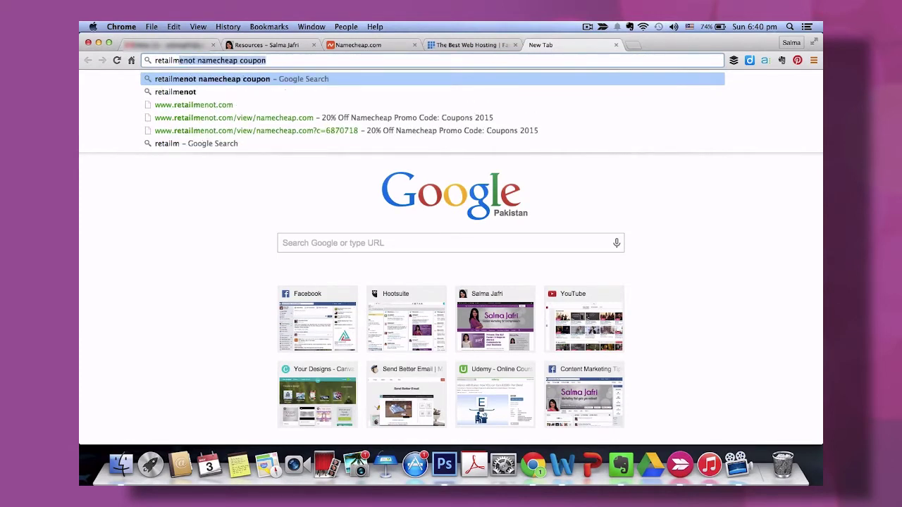
click(644, 60)
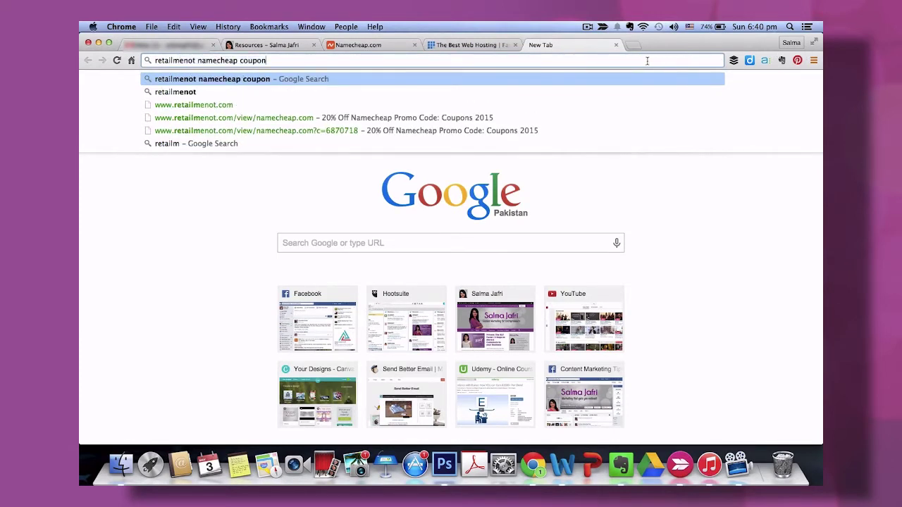
key(Return)
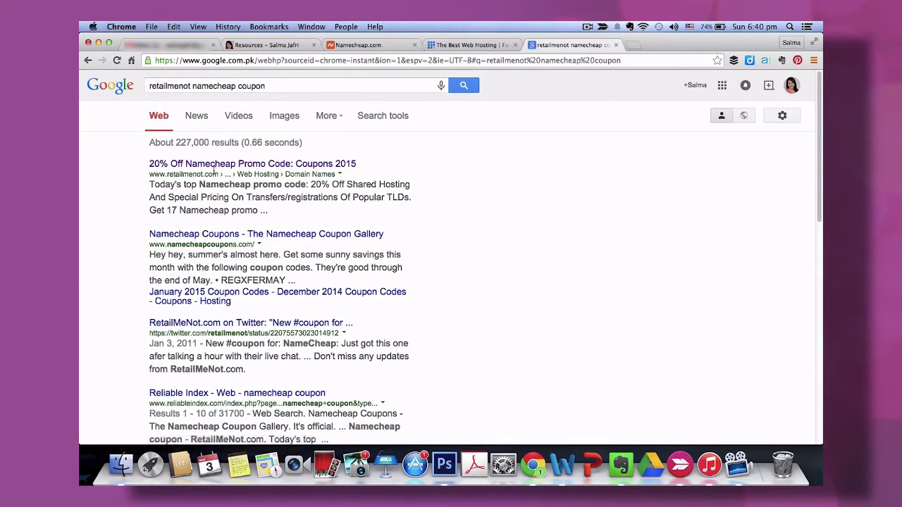
click(211, 165)
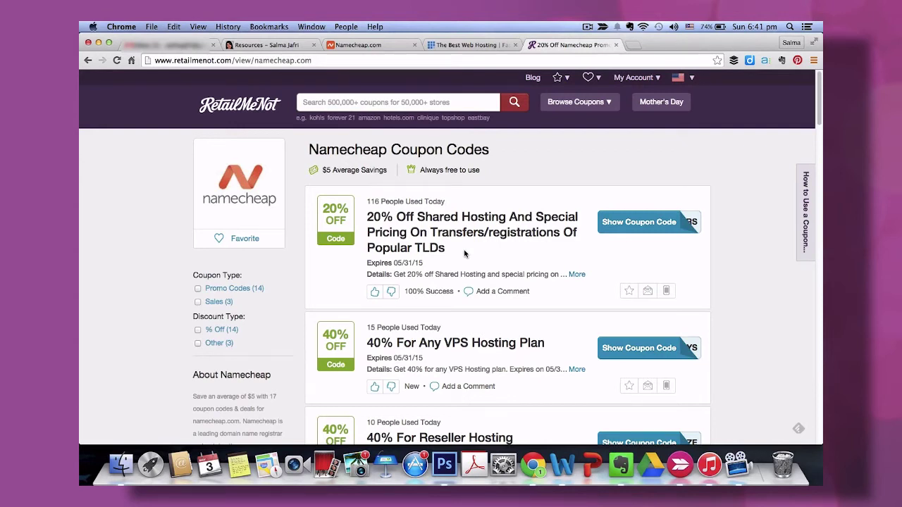
Copy the 20% off code OUTDOORS and return to the Namecheap cart's promo code field.
click(626, 231)
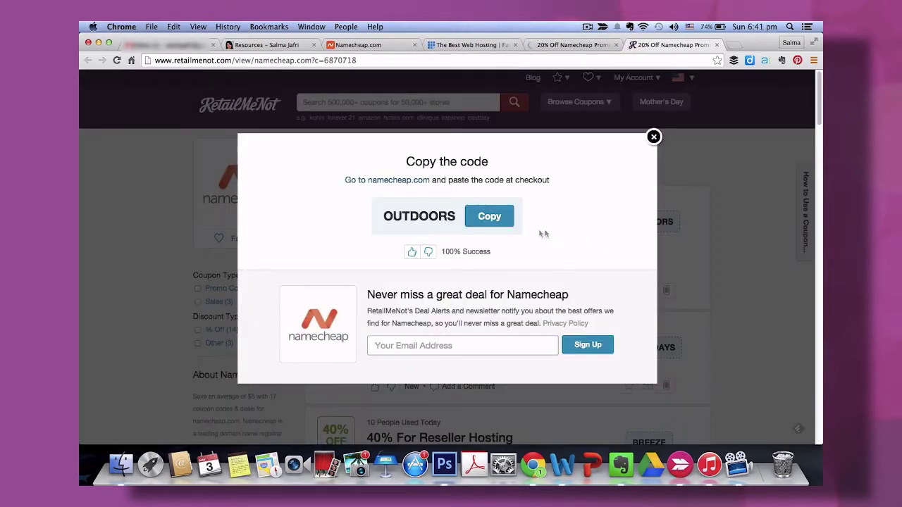
double_click(452, 216)
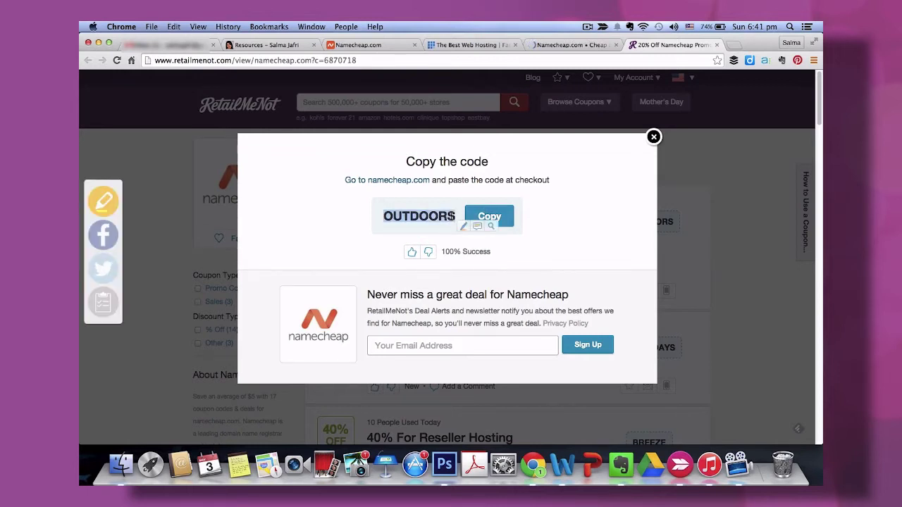
click(487, 216)
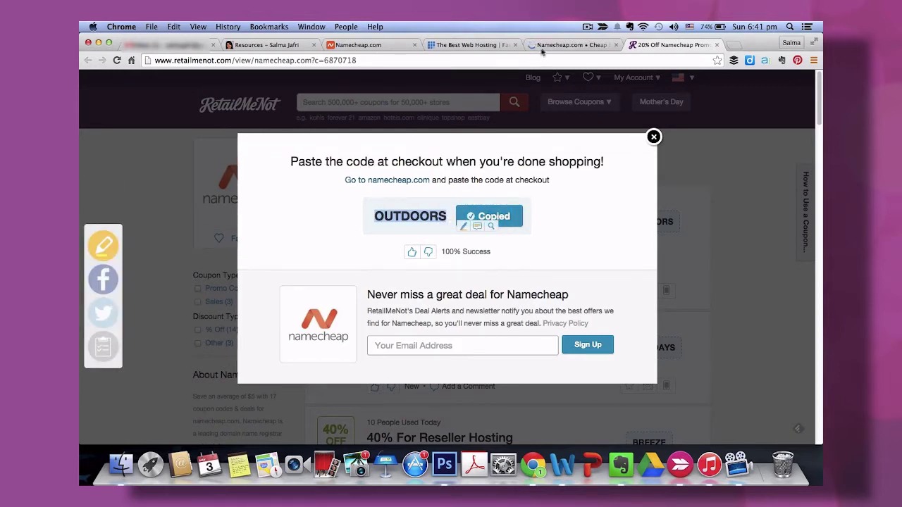
click(370, 47)
click(672, 314)
Apply coupon OUTDOORS, lowering the domain to $9.66 and the subtotal to $9.84.
text(OUTDOORS)
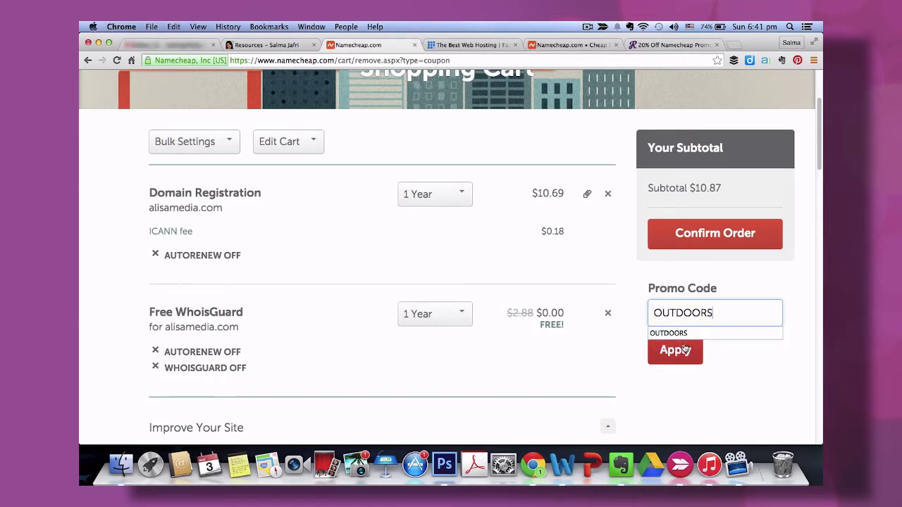
click(680, 355)
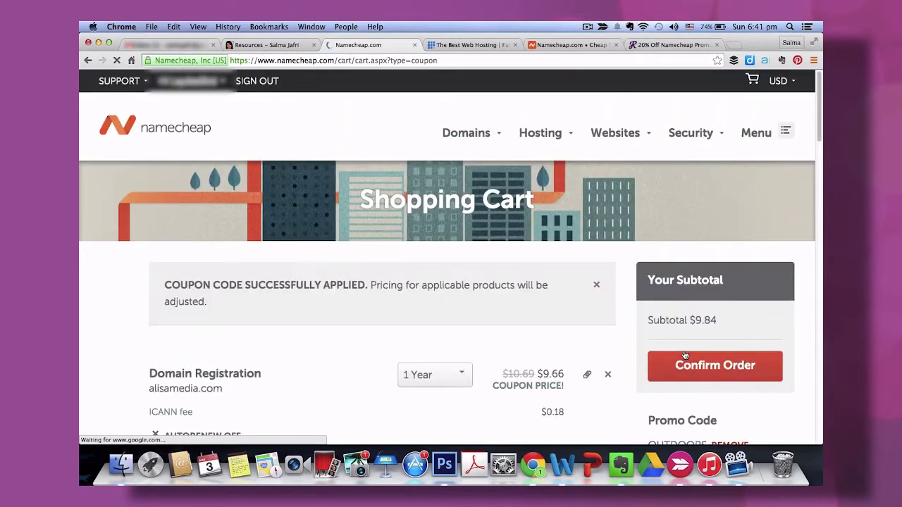
scroll(608, 404, down, 3)
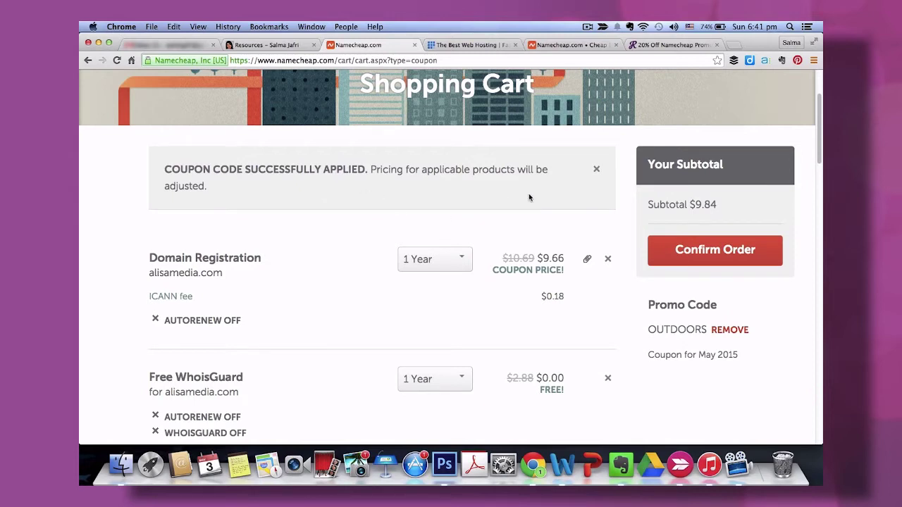
scroll(576, 326, down, 1)
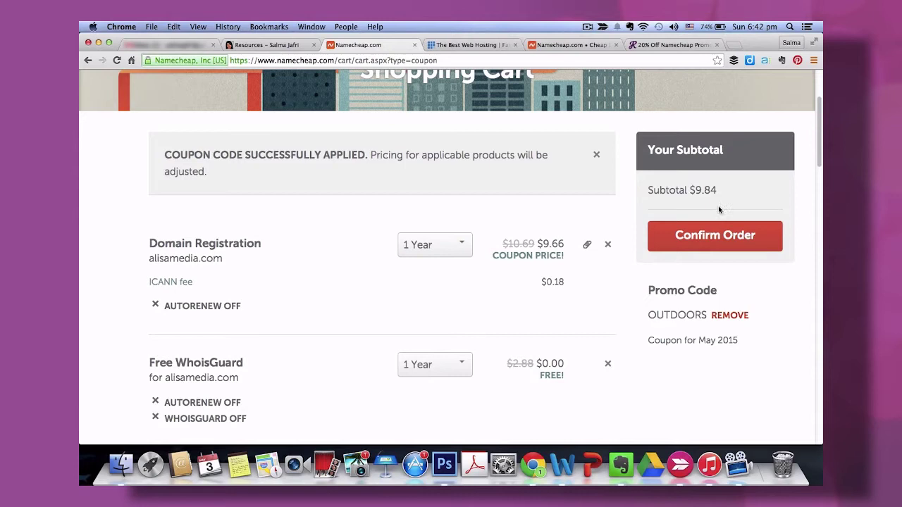
Confirm the $9.84 order, accept the contact-details terms, and pay for alisamedia.com.
click(725, 243)
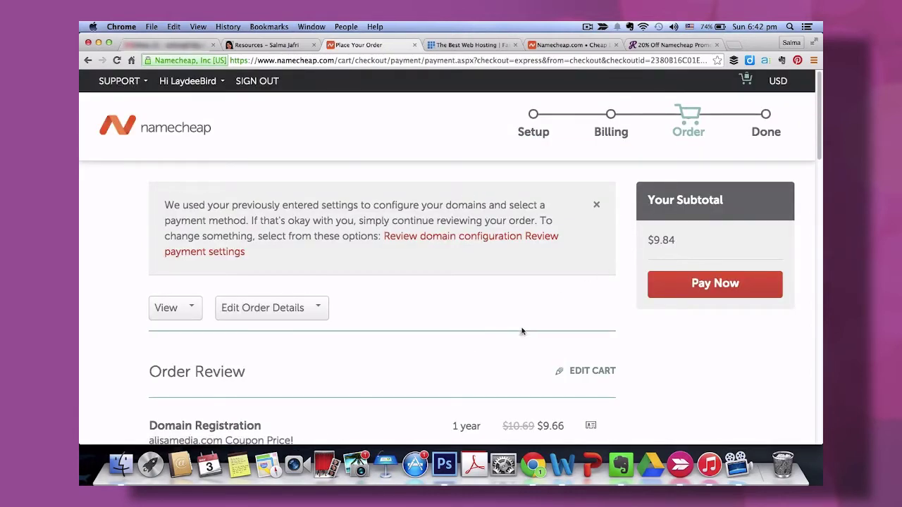
scroll(515, 335, down, 3)
scroll(515, 336, down, 4)
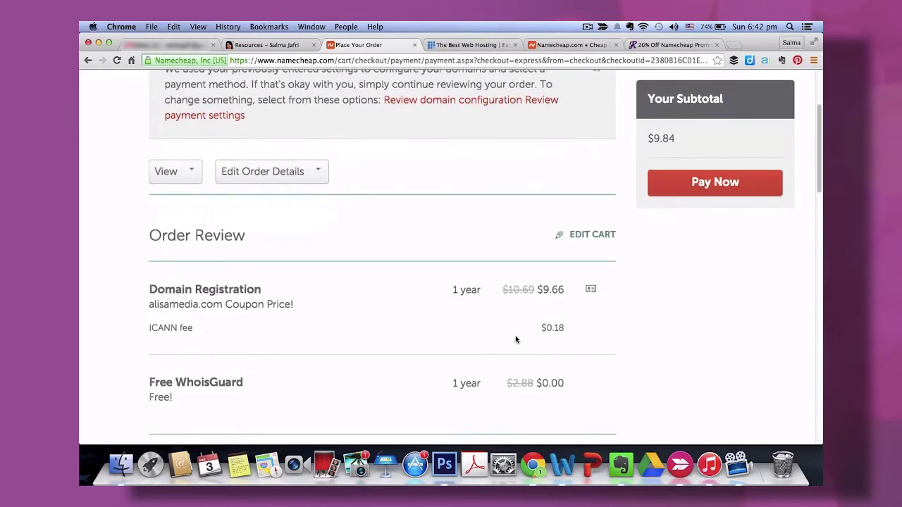
scroll(516, 339, down, 10)
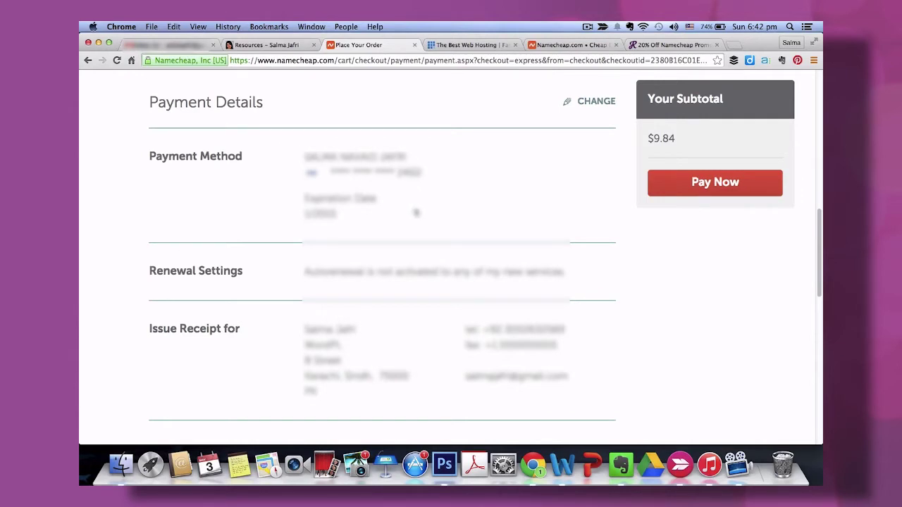
scroll(415, 243, down, 5)
click(154, 300)
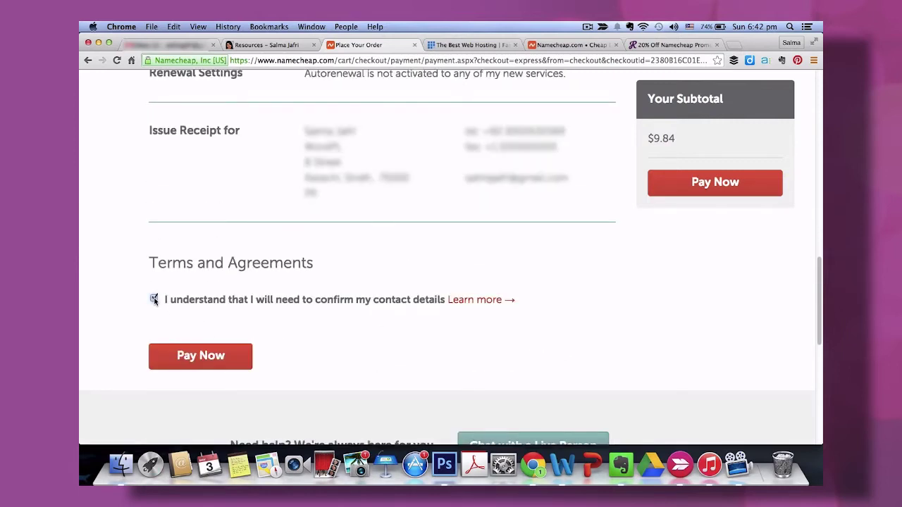
click(170, 363)
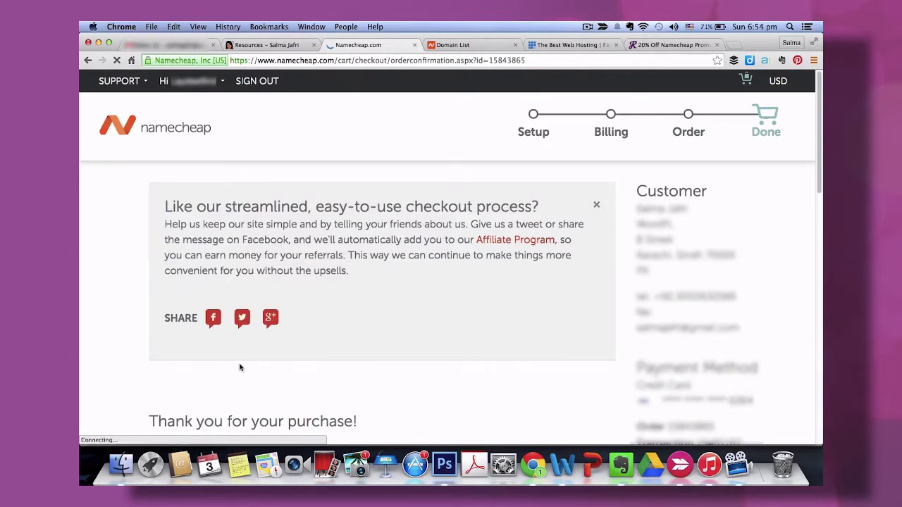
Review the order summary ($9.66 domain, $9.84 total) and bring up the account menu.
scroll(240, 368, down, 3)
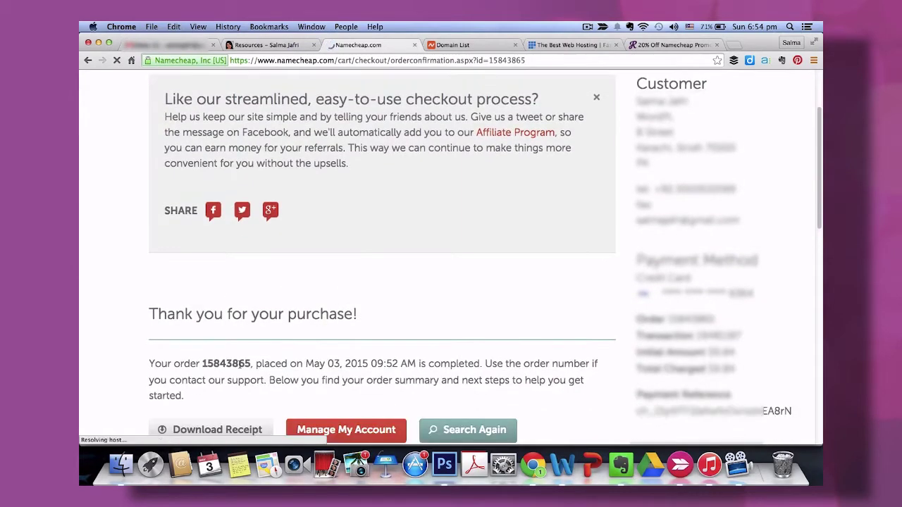
scroll(239, 364, down, 1)
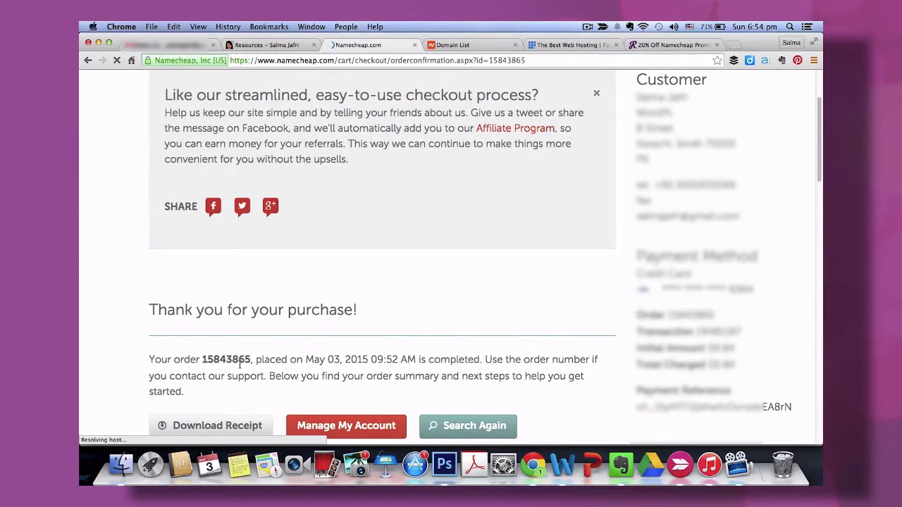
scroll(239, 363, down, 2)
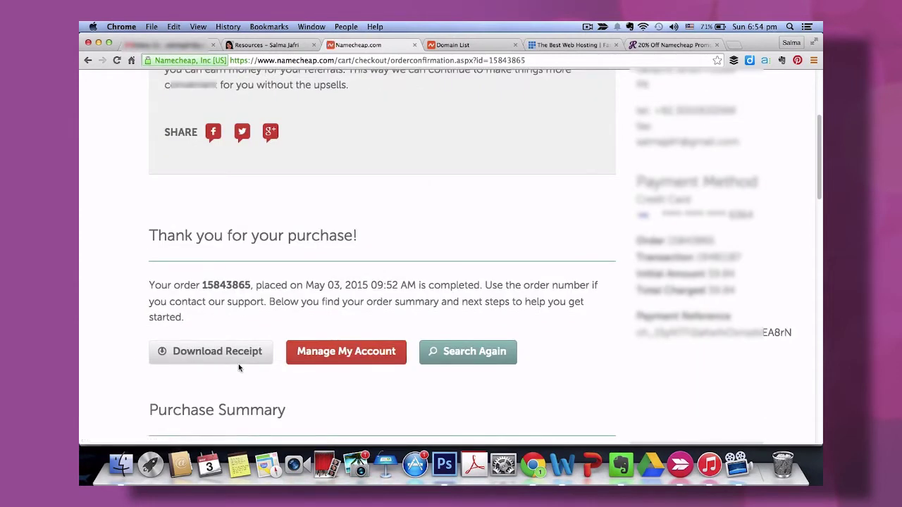
scroll(238, 367, down, 2)
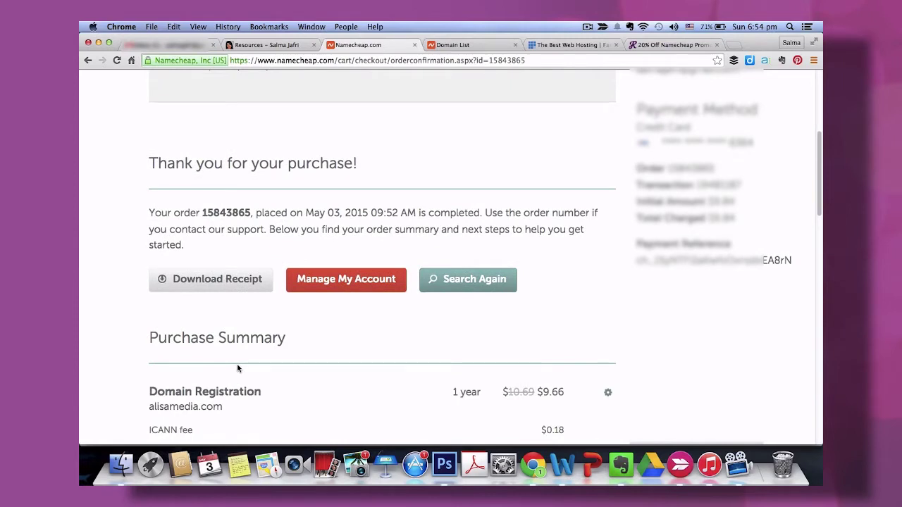
scroll(238, 368, down, 4)
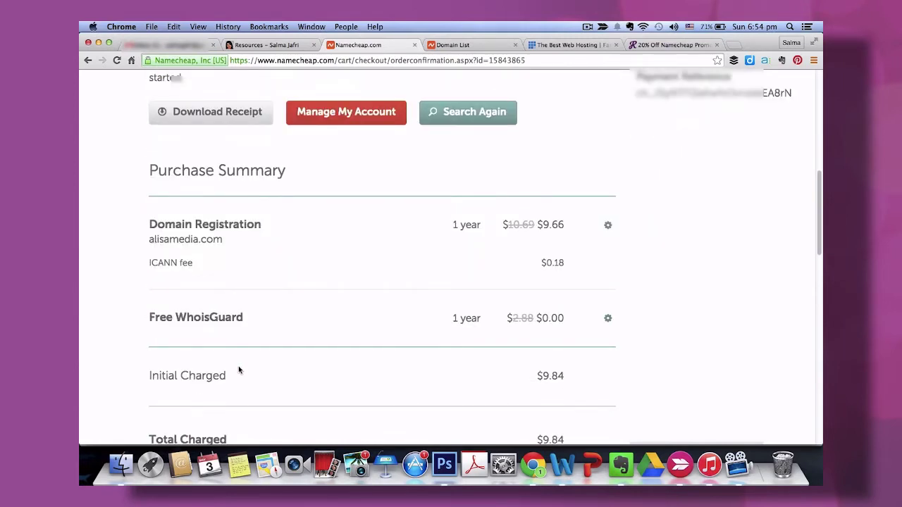
scroll(239, 368, down, 4)
scroll(211, 211, up, 12)
mouse_move(183, 85)
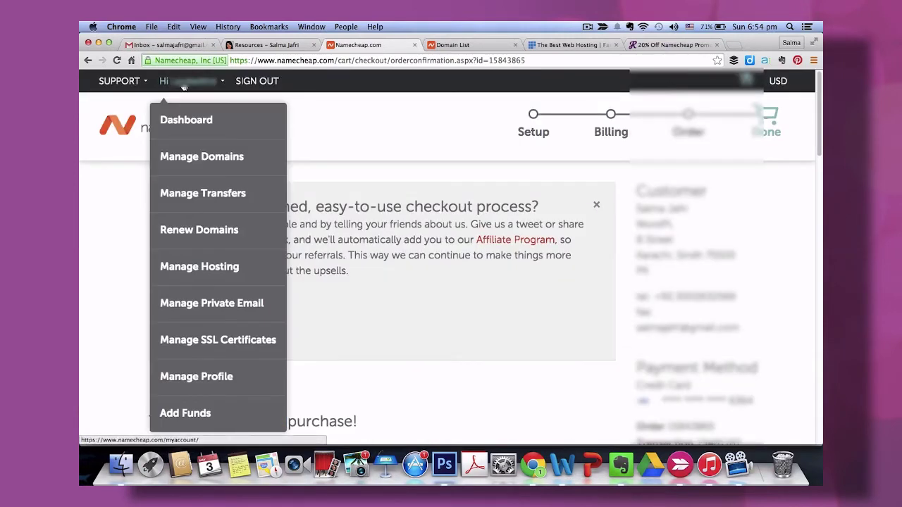
Open alisamedia.com's Transfer DNS to Webhost form, then return to the Resources page.
click(189, 167)
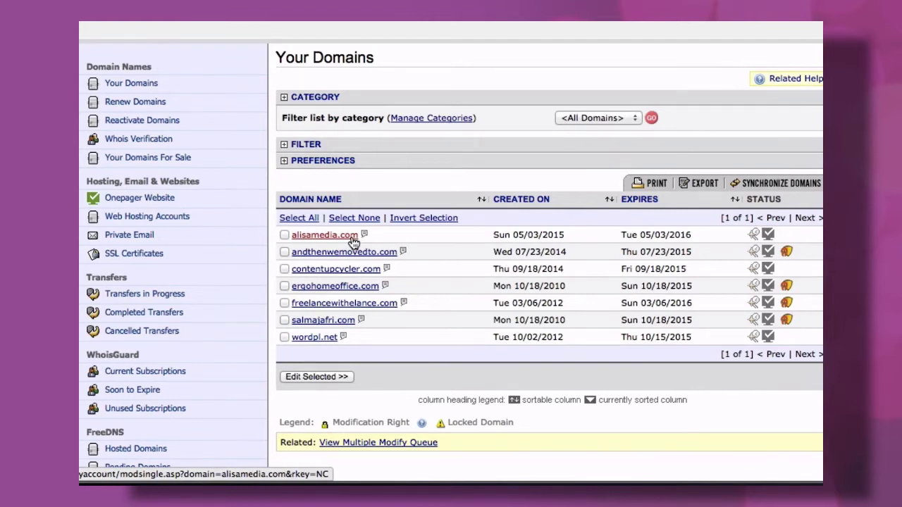
click(352, 240)
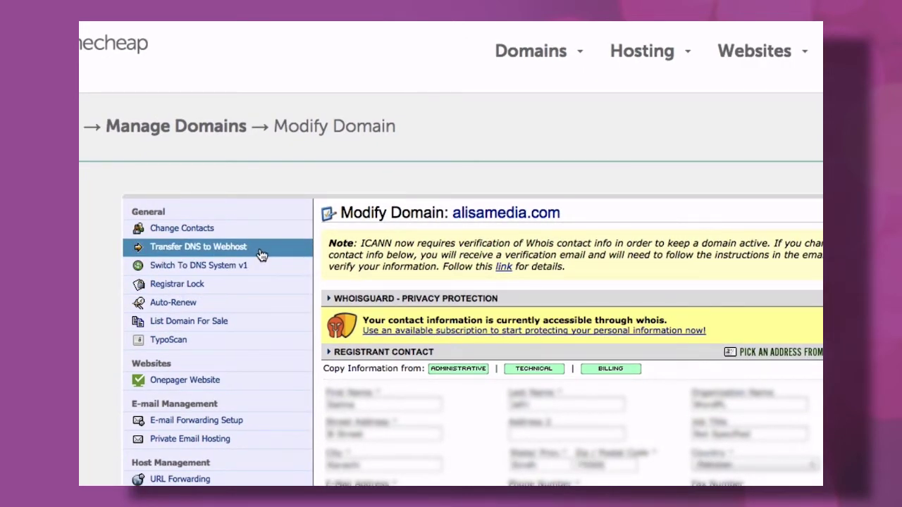
click(260, 254)
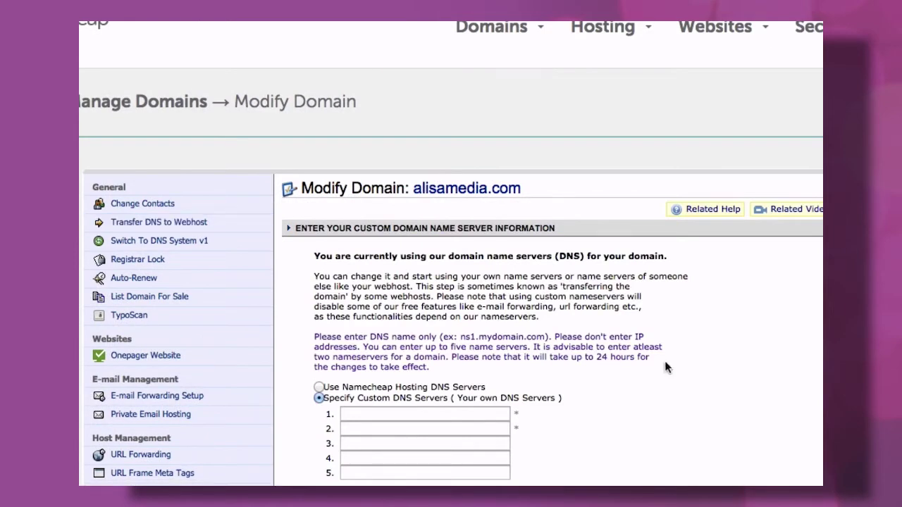
scroll(663, 364, down, 3)
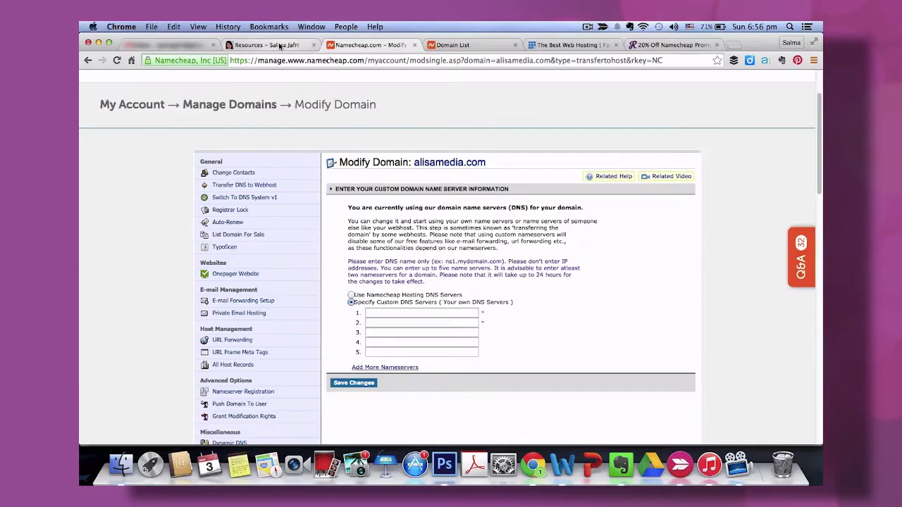
click(280, 45)
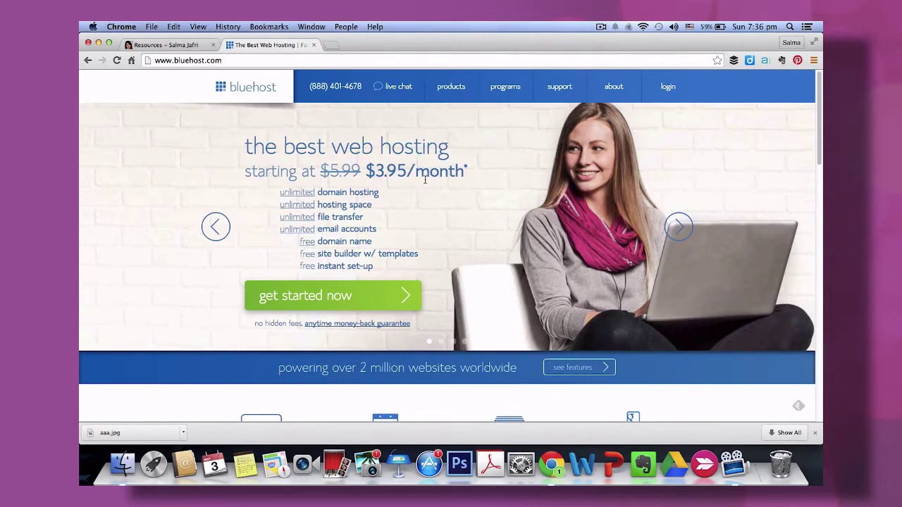
Start Bluehost sign-up and compare the starter, plus and business pro plan prices.
click(386, 300)
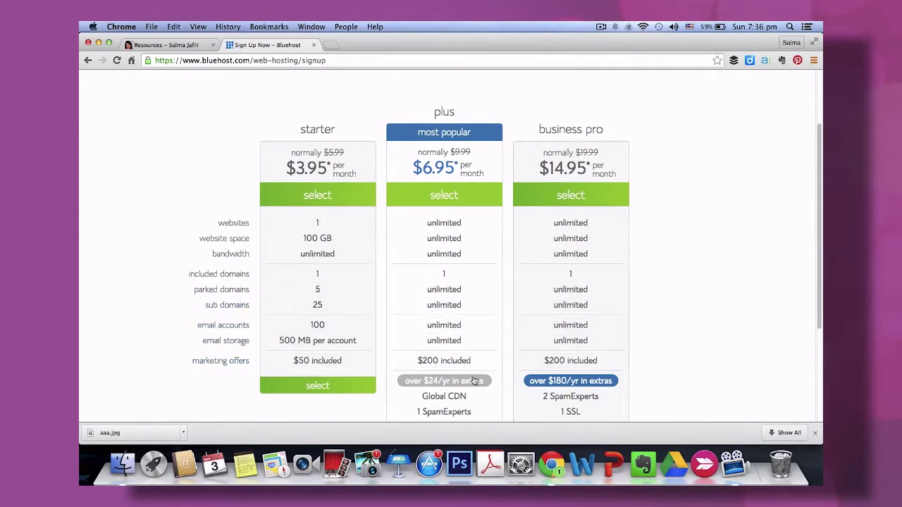
scroll(477, 395, down, 3)
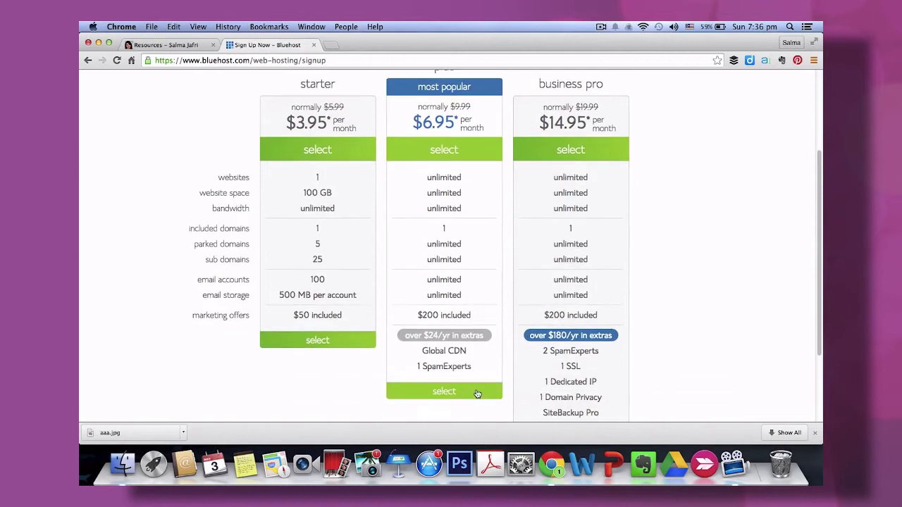
scroll(477, 393, down, 4)
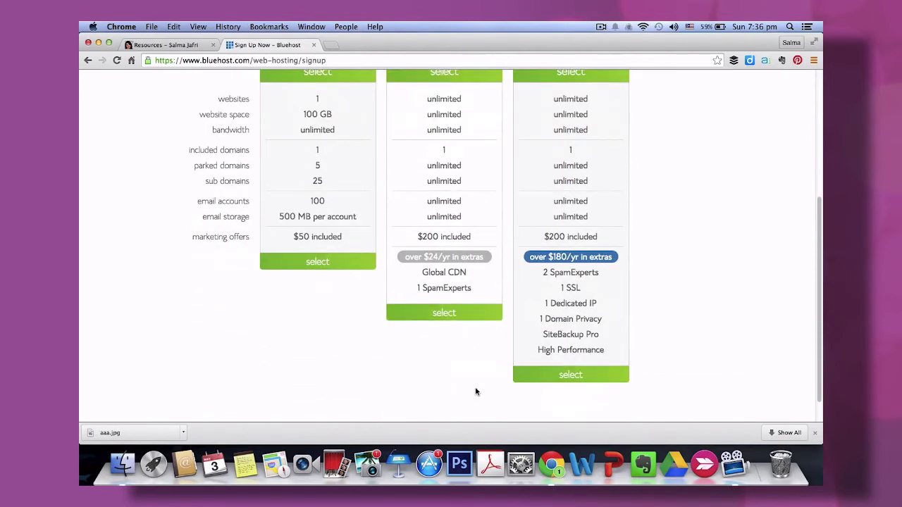
Select the $6.95/month plus plan and continue sign-up with existing domain alisamedia.com.
click(444, 313)
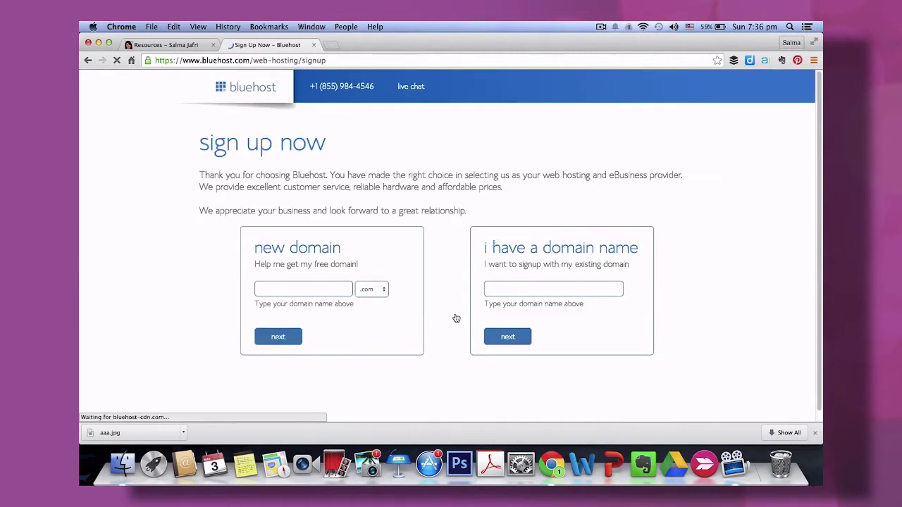
click(553, 289)
text(ali)
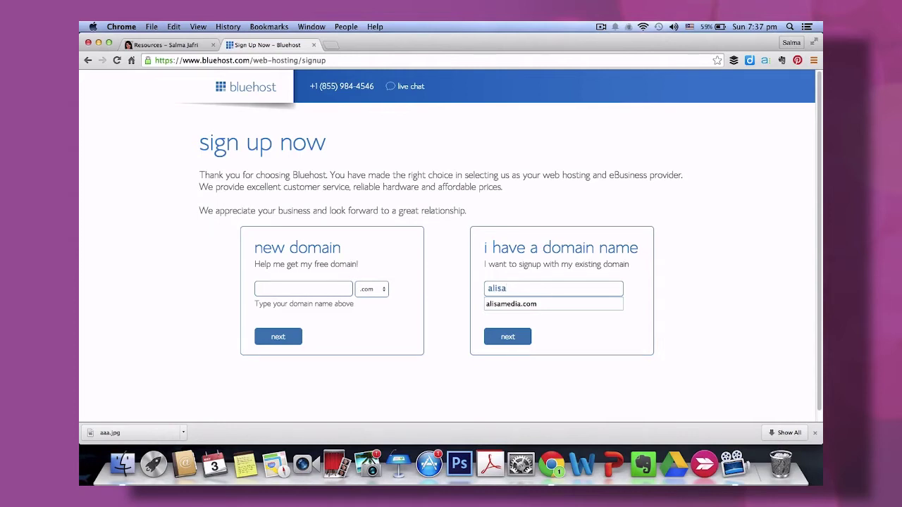
text(sa)
key(Down)
key(Return)
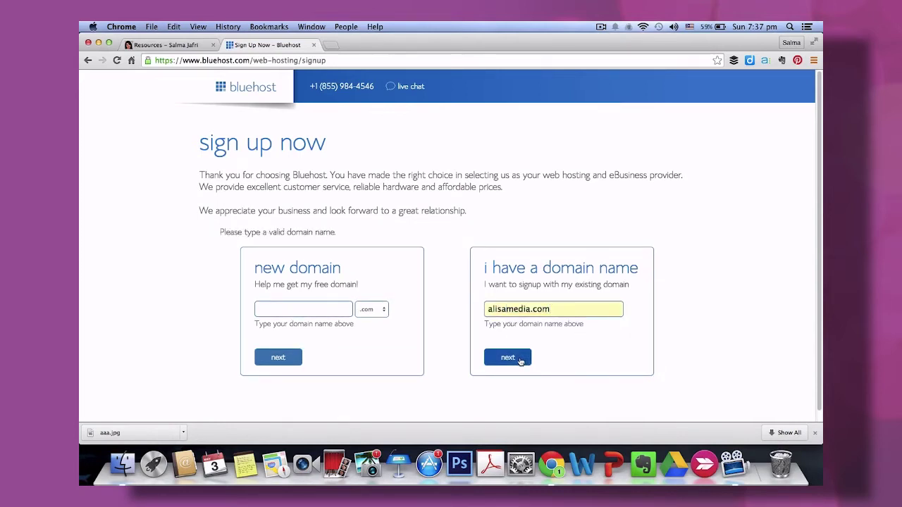
click(520, 358)
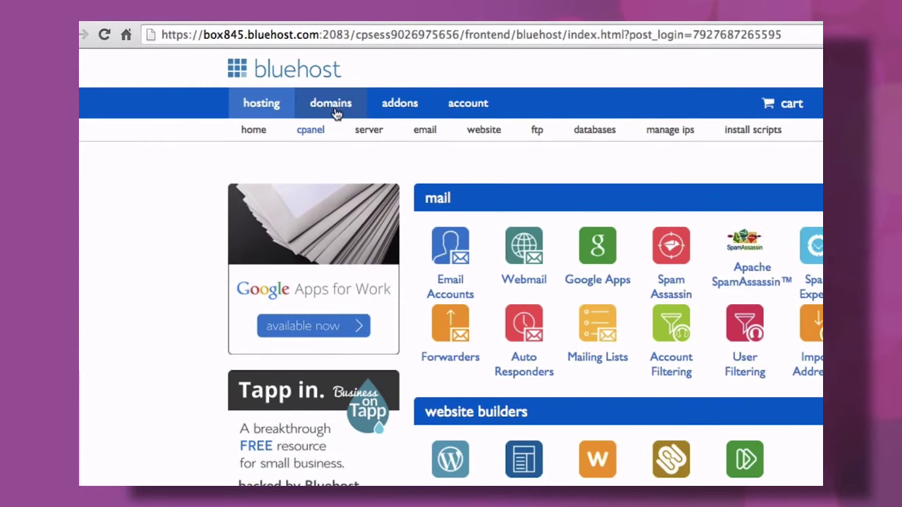
Begin assigning the unassociated domain alisamedia.com and scroll down to its nameserver verification step.
click(336, 105)
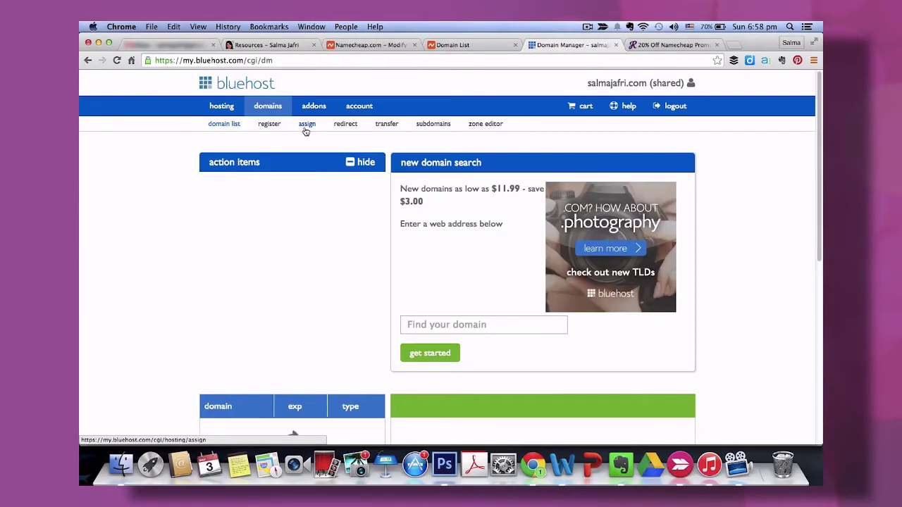
click(306, 124)
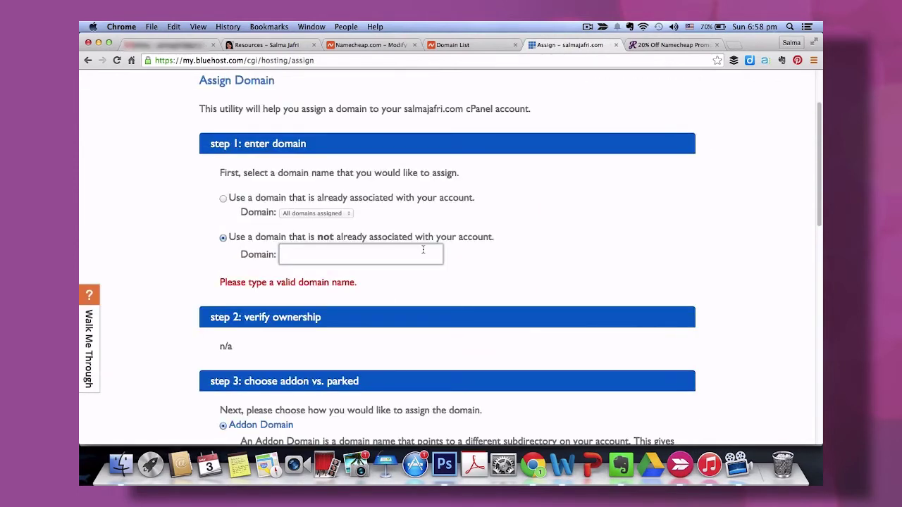
click(423, 254)
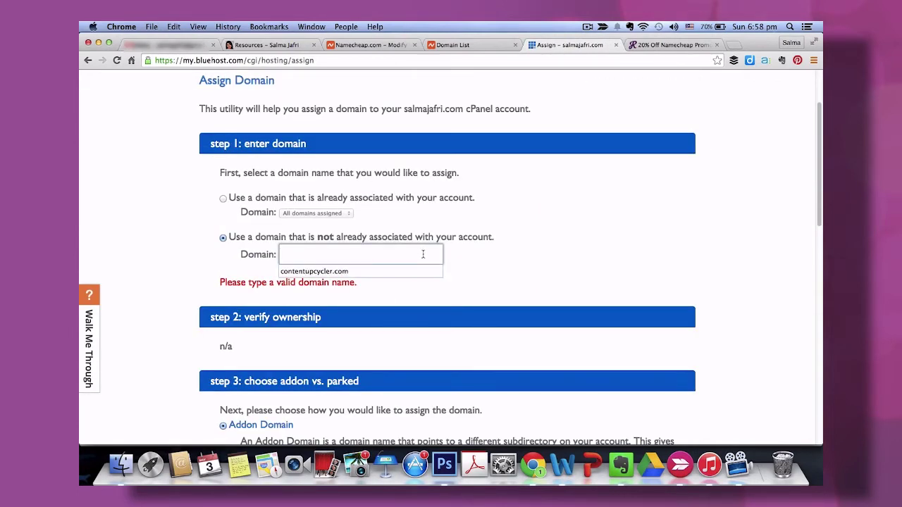
key(Escape)
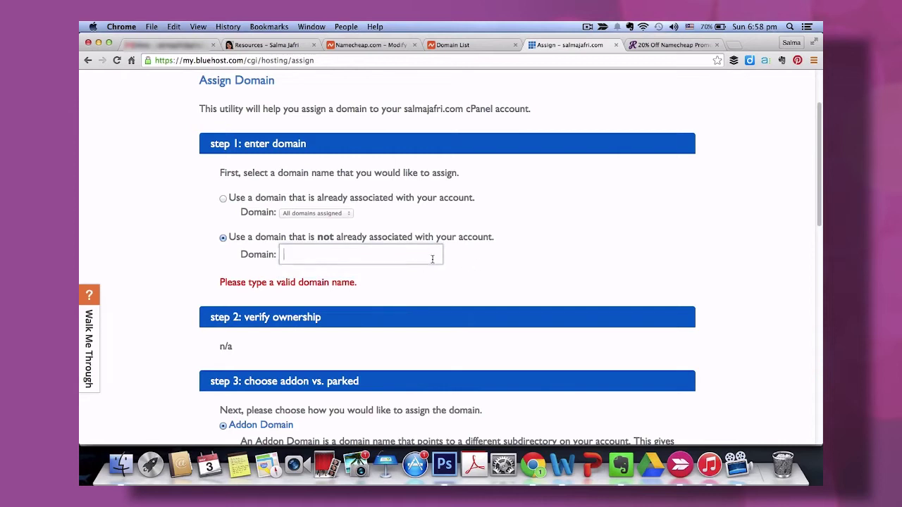
text(alisamed)
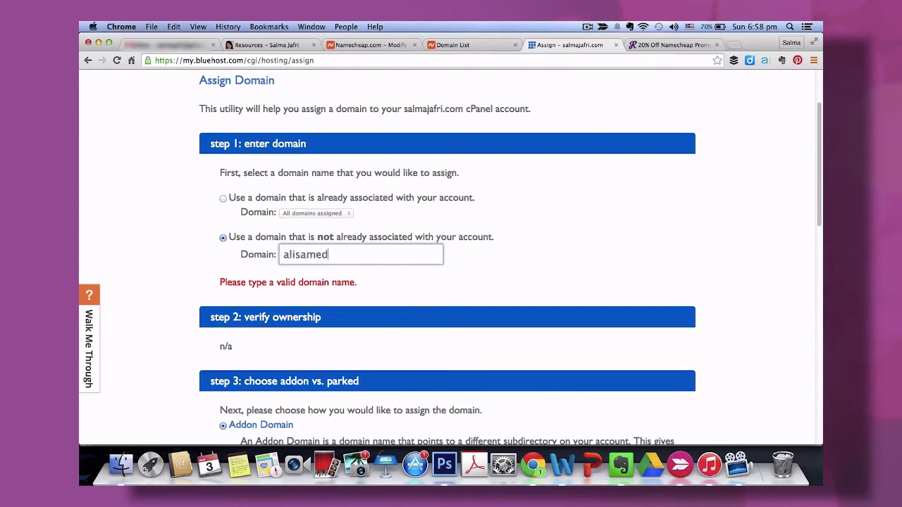
text(ia.com)
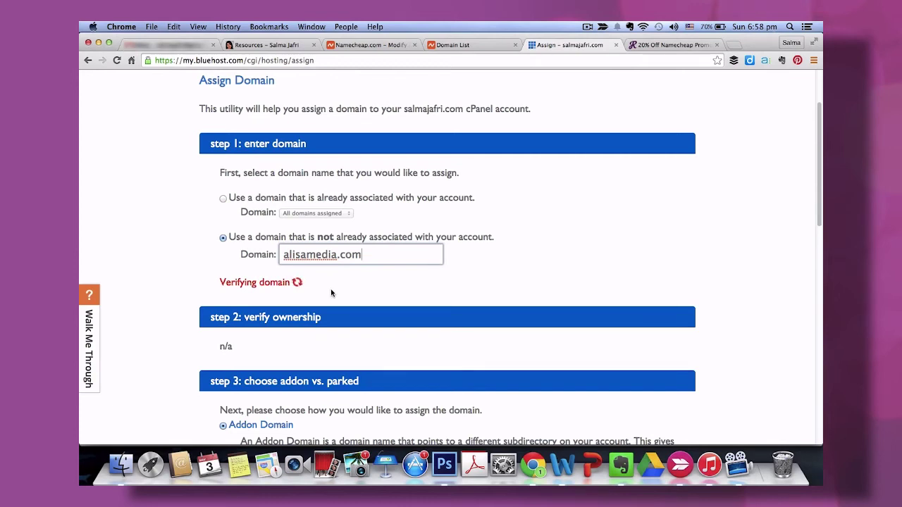
scroll(295, 326, down, 2)
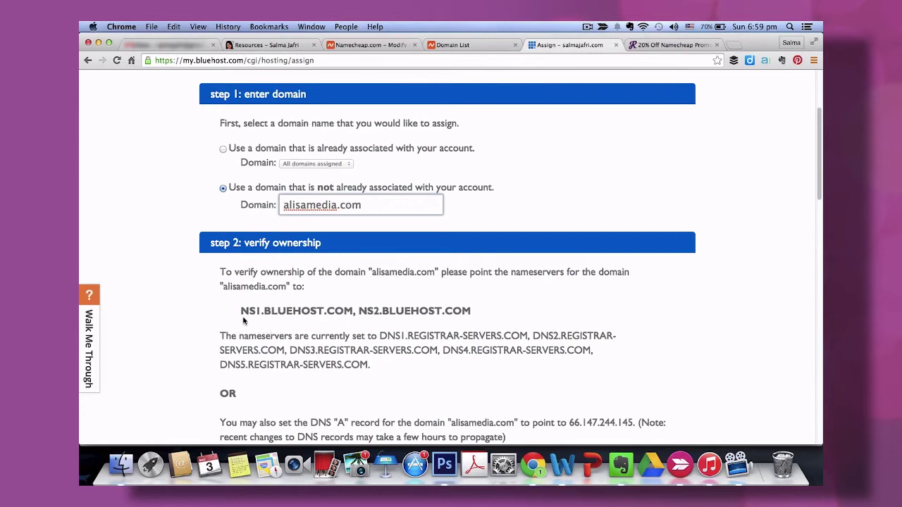
Copy NS1.BLUEHOST.COM and NS2.BLUEHOST.COM from Bluehost into Namecheap's two custom nameserver fields.
drag(241, 313, 350, 315)
key(super+c)
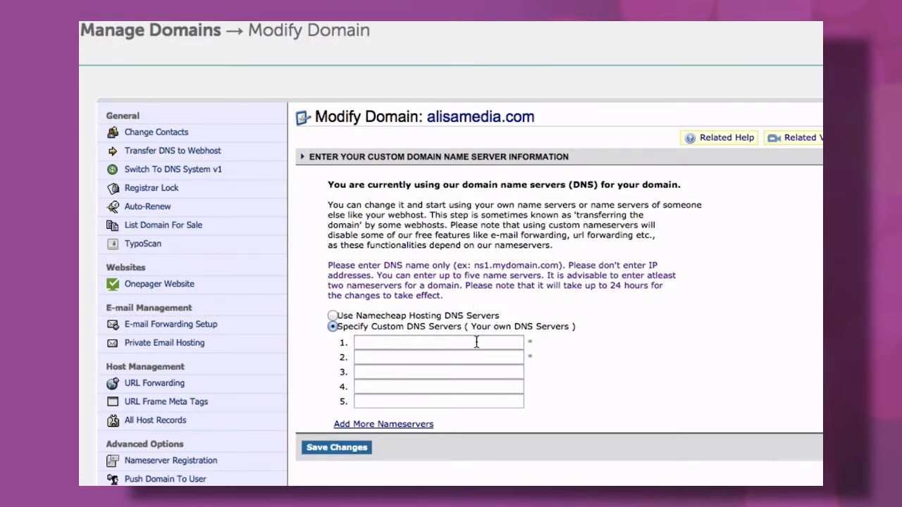
click(477, 342)
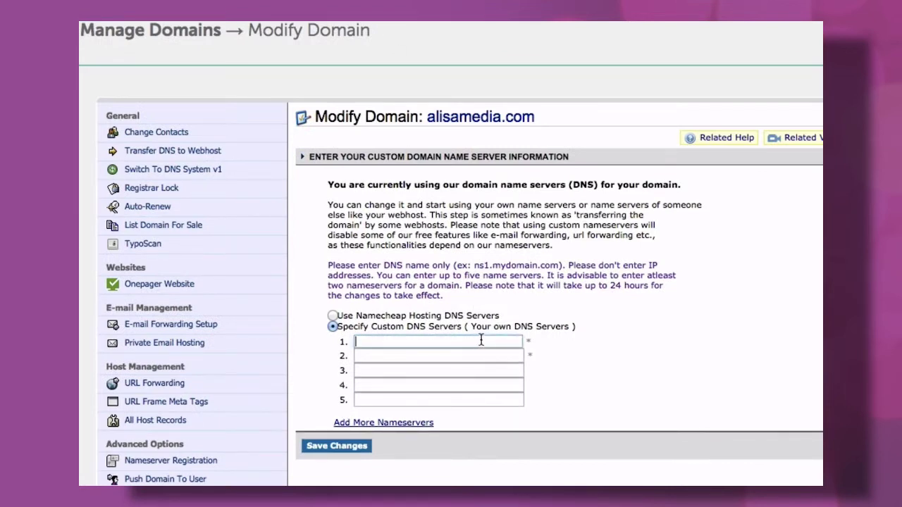
key(super+v)
click(569, 44)
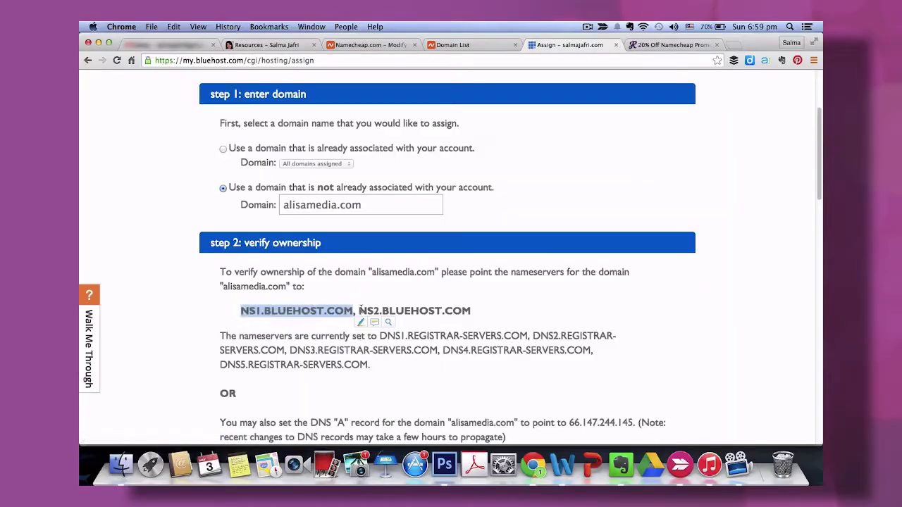
drag(359, 311, 470, 313)
key(super+c)
click(370, 45)
click(443, 357)
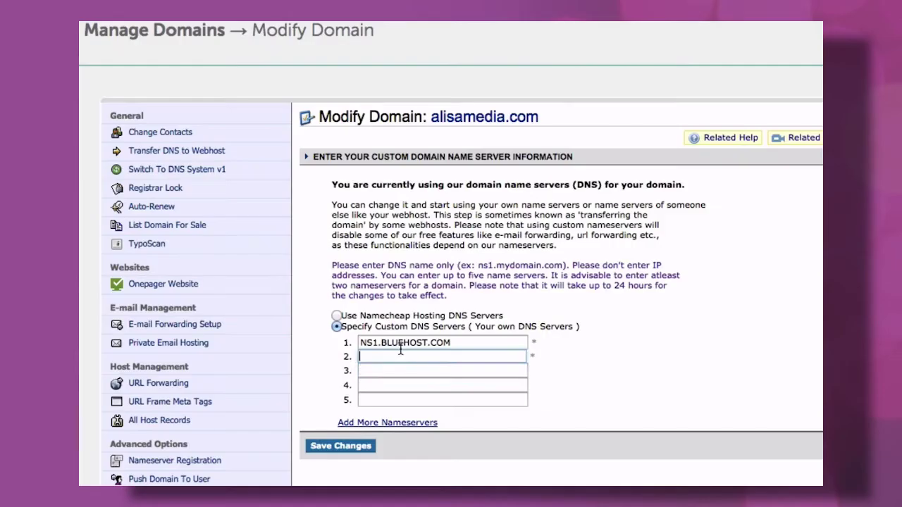
key(super+v)
click(618, 374)
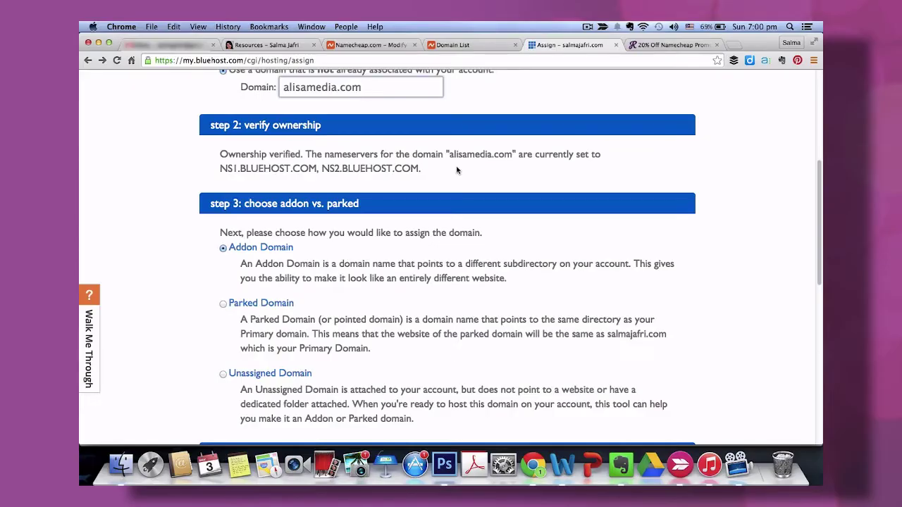
Assign alisamedia.com as an Addon Domain with a new 'alisamedia' directory.
scroll(482, 219, down, 3)
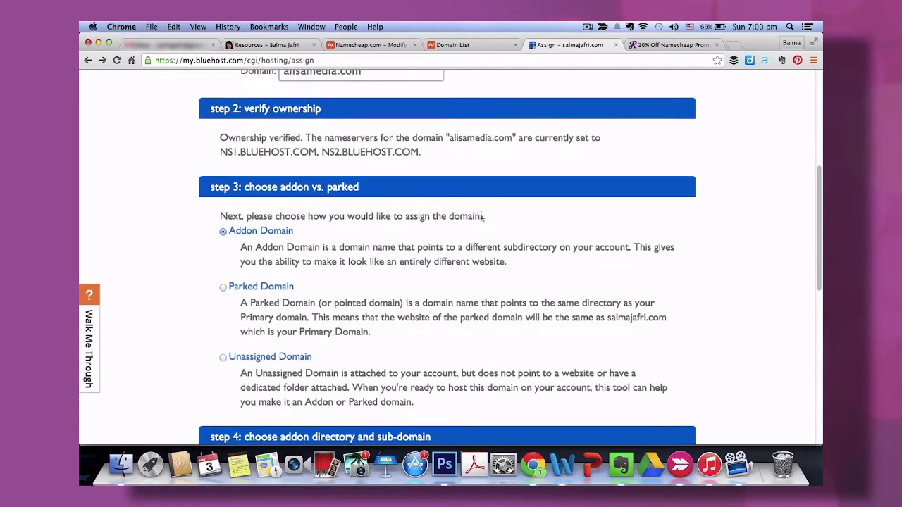
scroll(482, 219, down, 3)
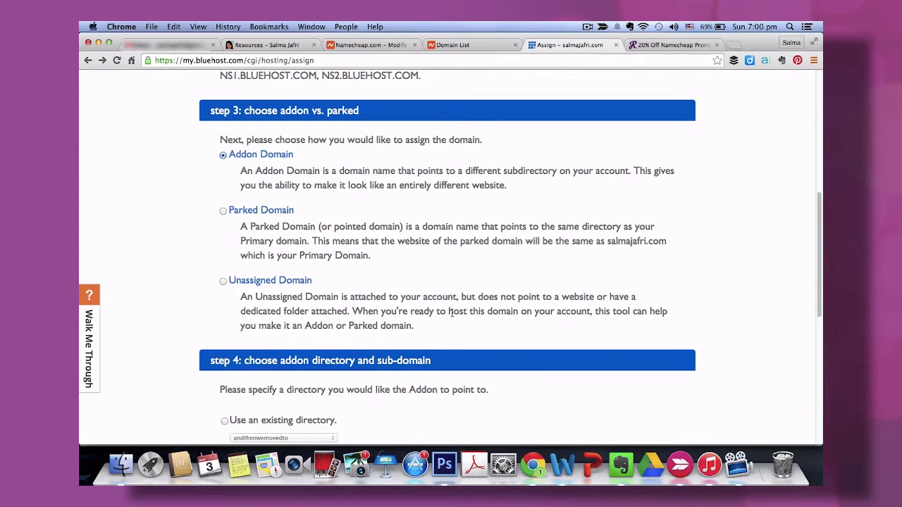
scroll(452, 312, down, 5)
scroll(453, 317, down, 3)
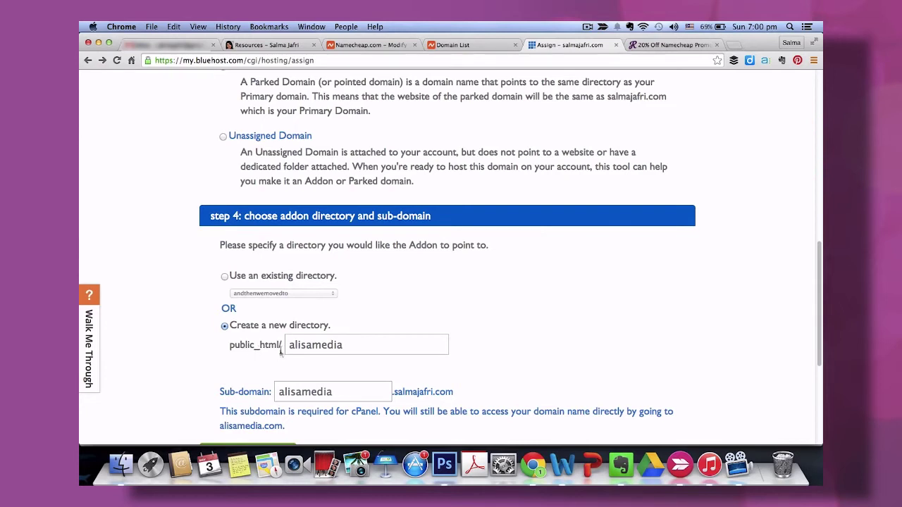
scroll(346, 361, down, 4)
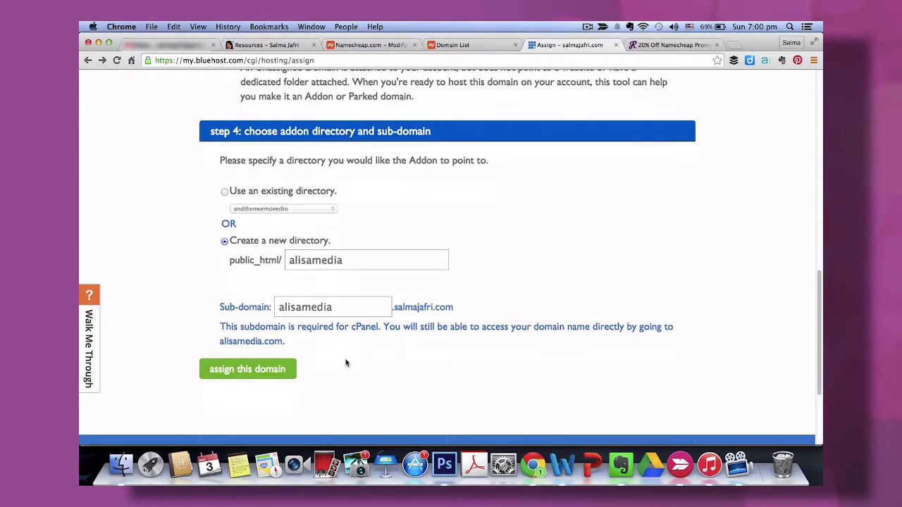
click(265, 375)
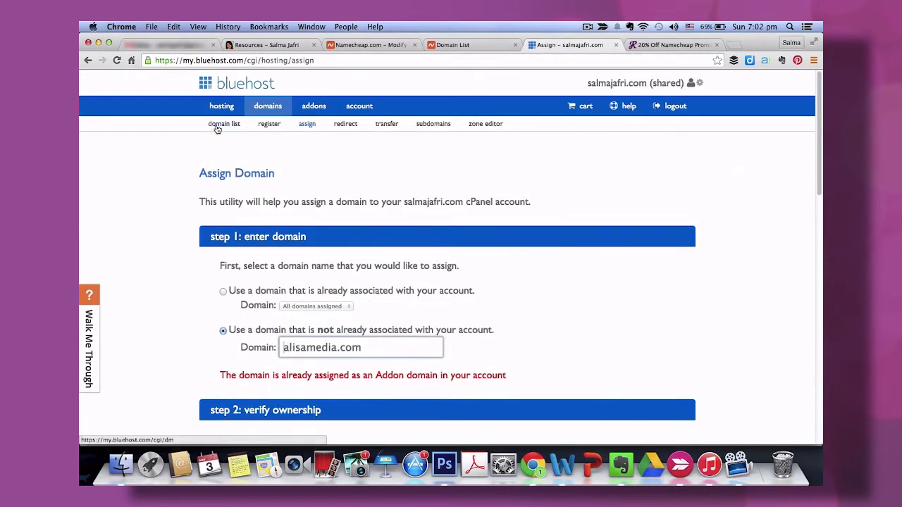
Open the domain list and select alisamedia.com to view its addon-domain summary.
click(218, 127)
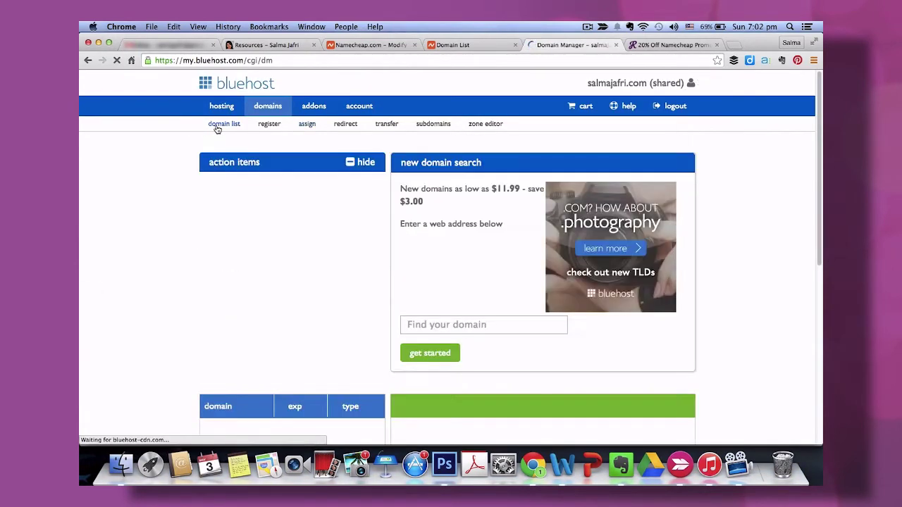
scroll(209, 286, down, 5)
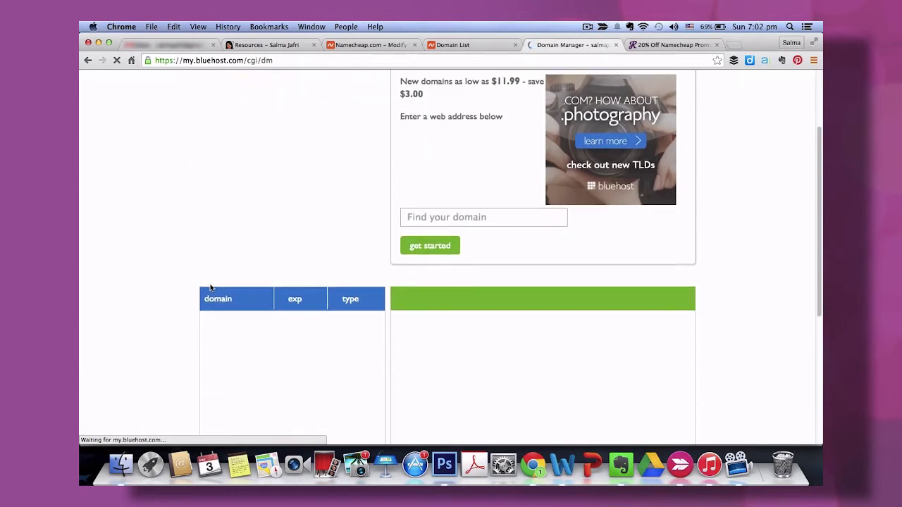
scroll(210, 287, down, 3)
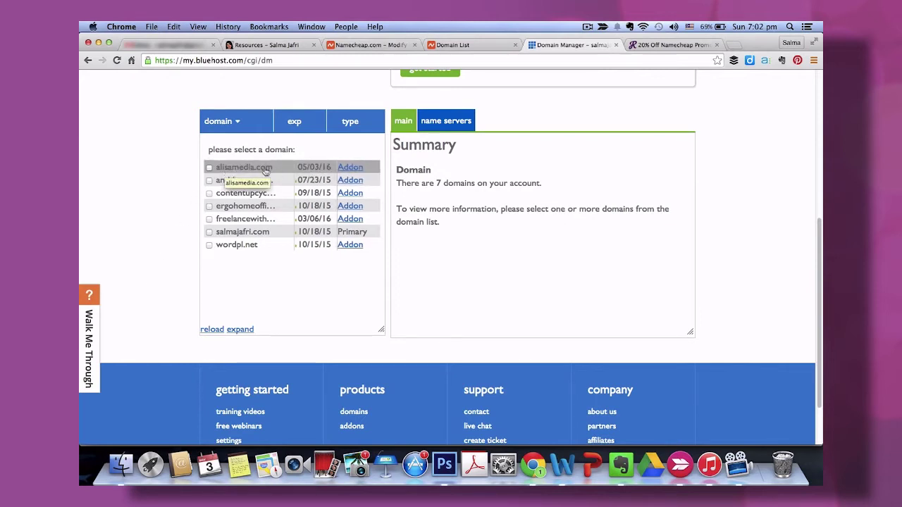
click(259, 170)
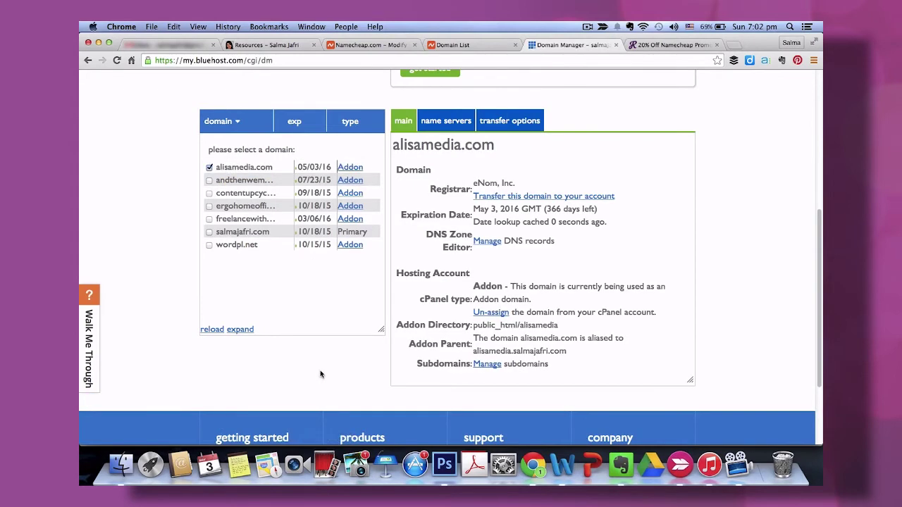
scroll(320, 374, down, 1)
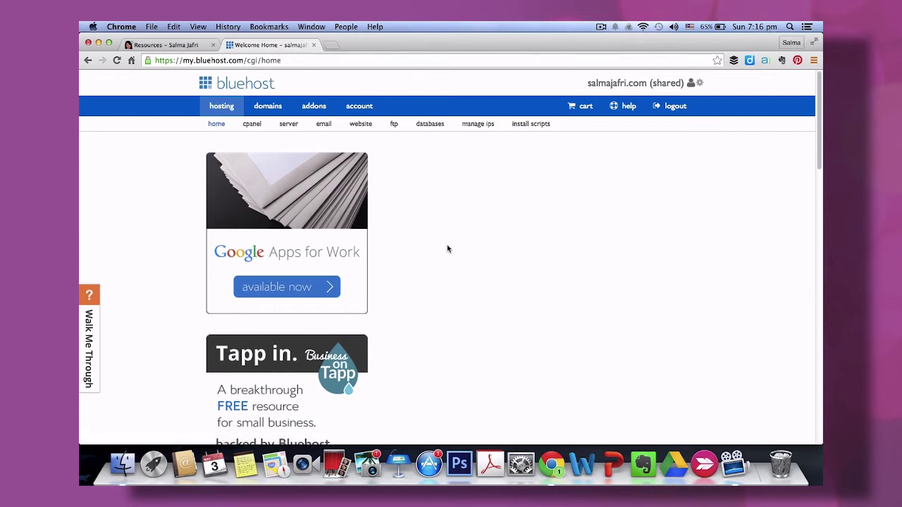
Scroll to the website section and launch the Install WordPress page.
scroll(447, 248, down, 5)
scroll(446, 248, down, 4)
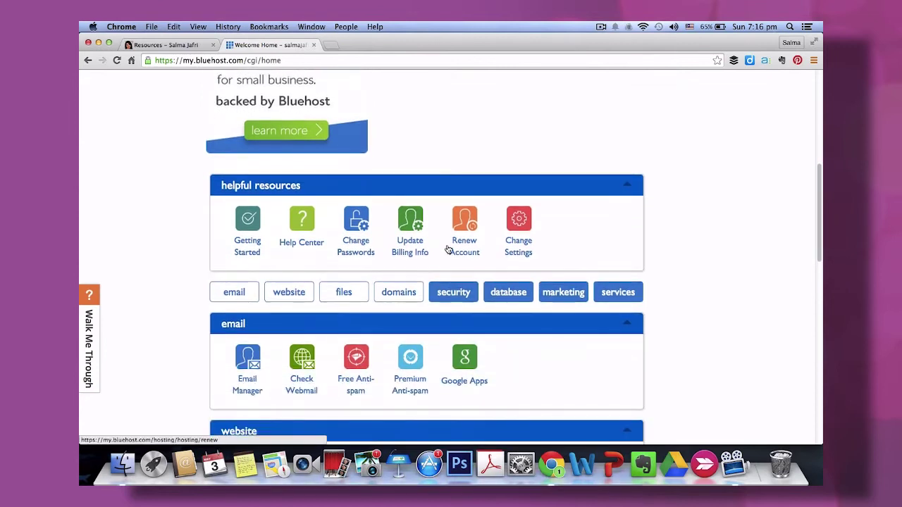
scroll(447, 249, down, 2)
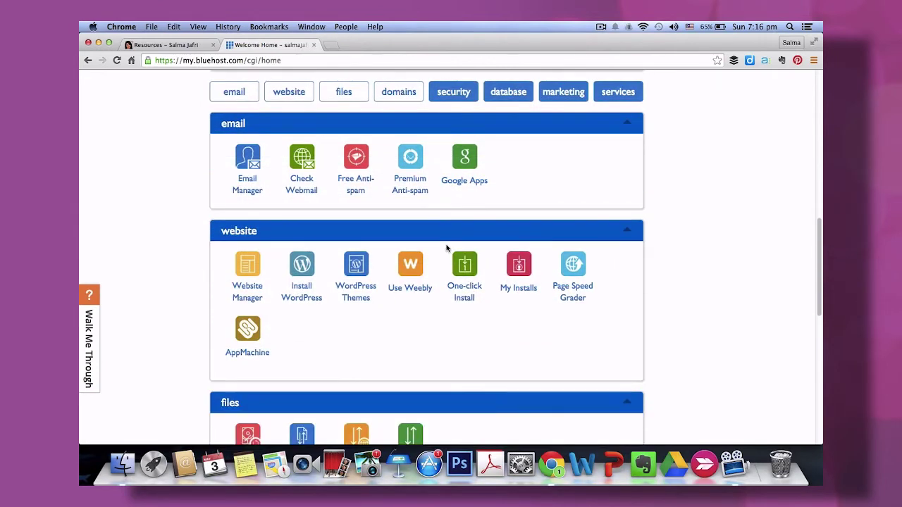
click(305, 308)
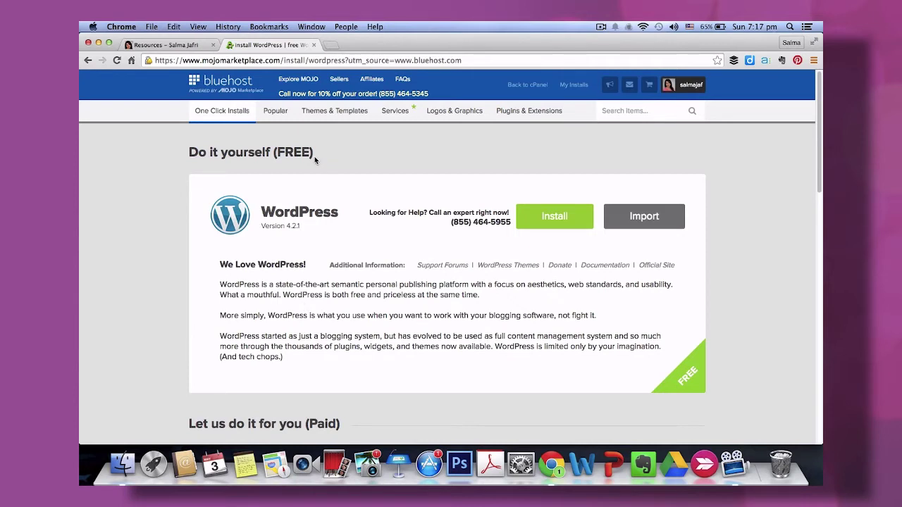
click(555, 217)
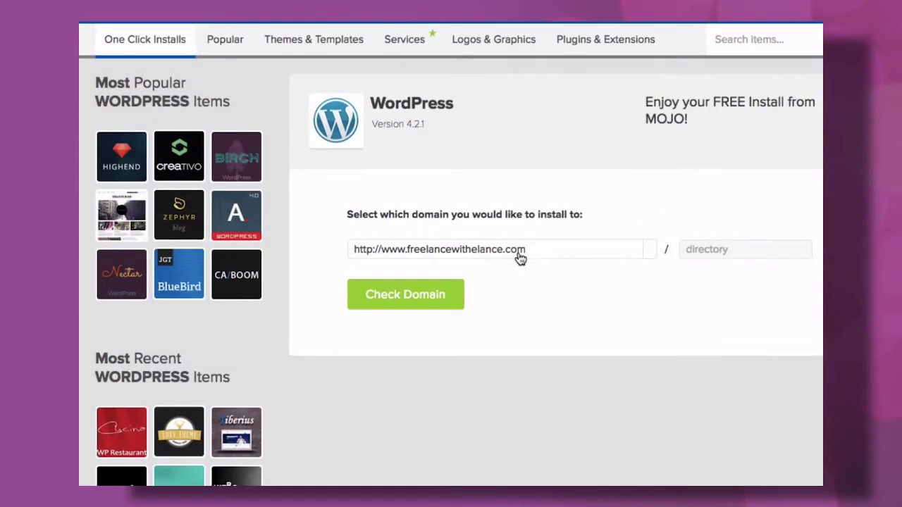
click(468, 251)
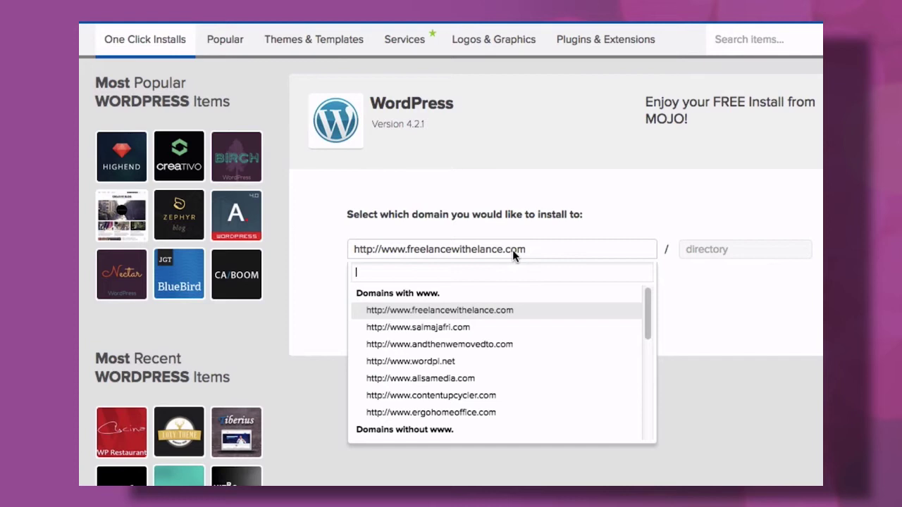
click(463, 380)
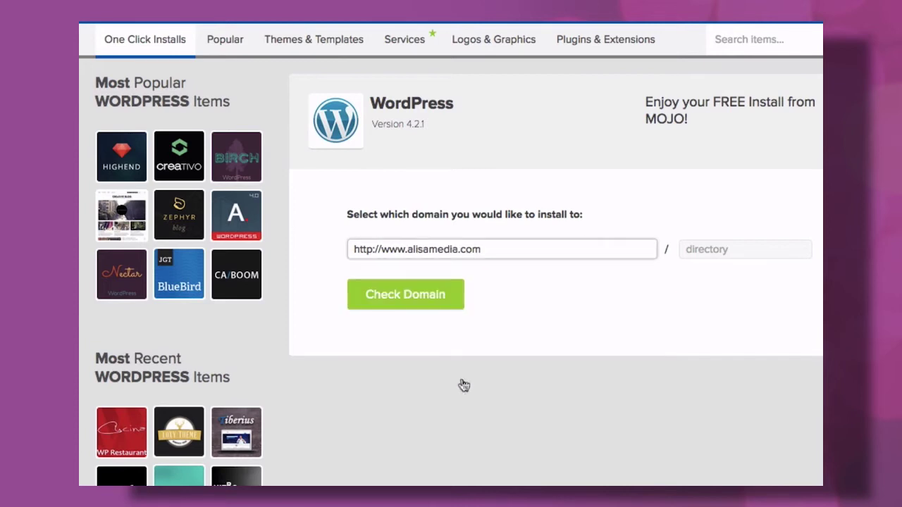
click(393, 296)
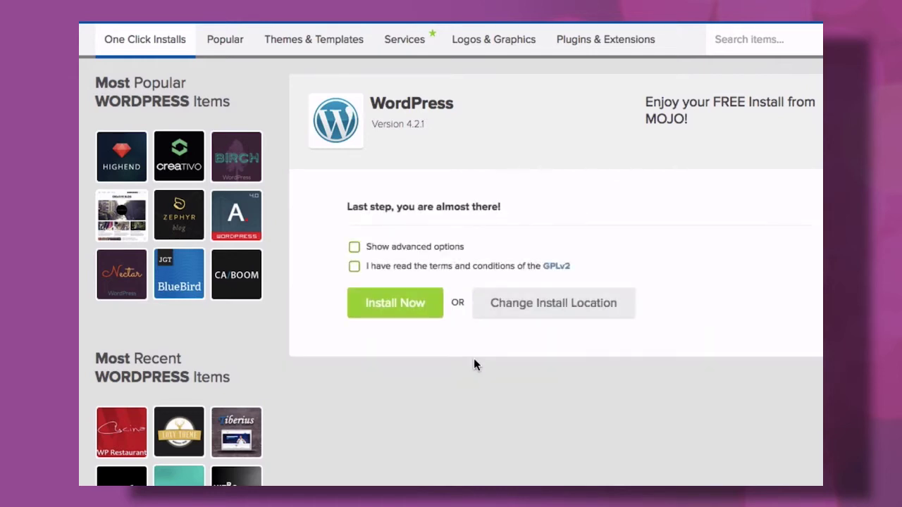
click(394, 308)
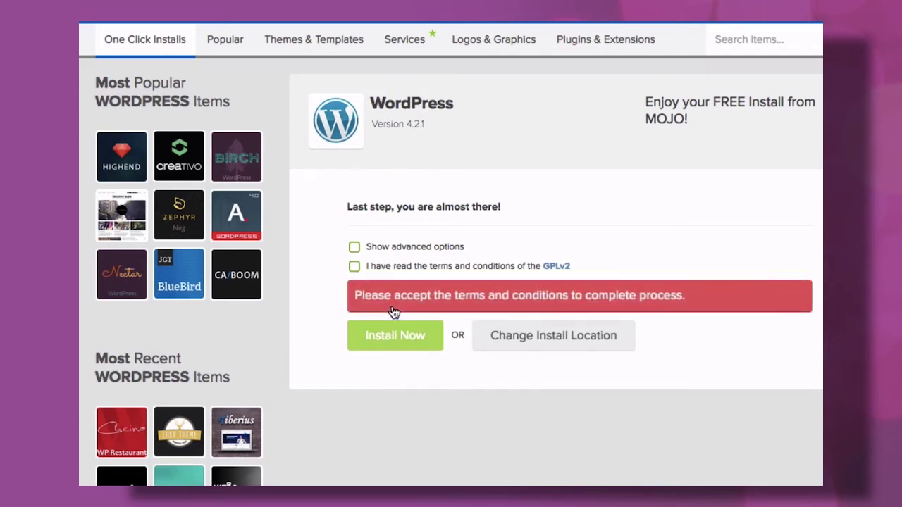
click(355, 267)
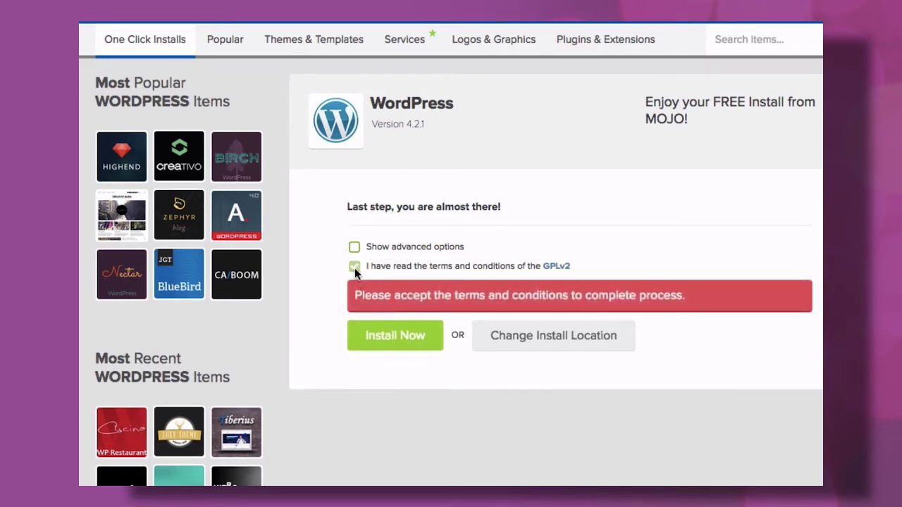
Launch the WordPress install on alisamedia.com and open the finished install's login details.
click(391, 345)
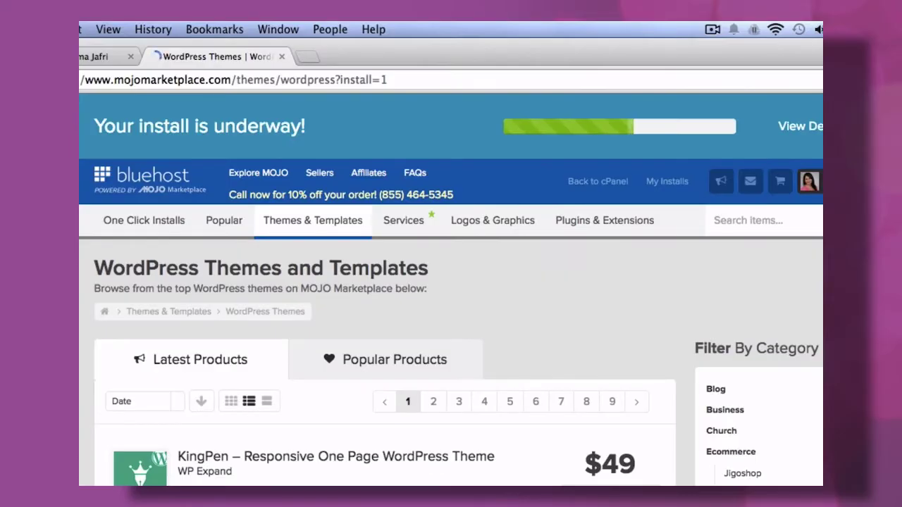
click(714, 136)
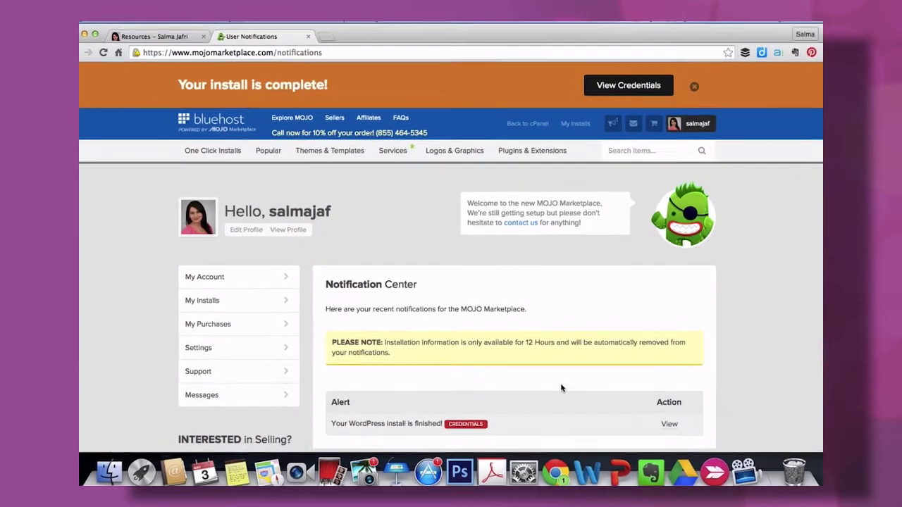
scroll(568, 395, down, 3)
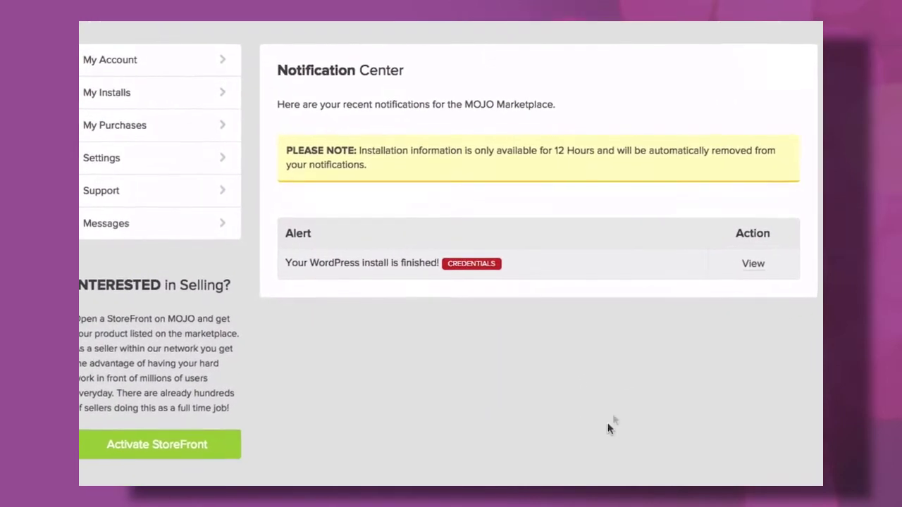
Open the new site's installation credentials and copy its admin password.
click(766, 269)
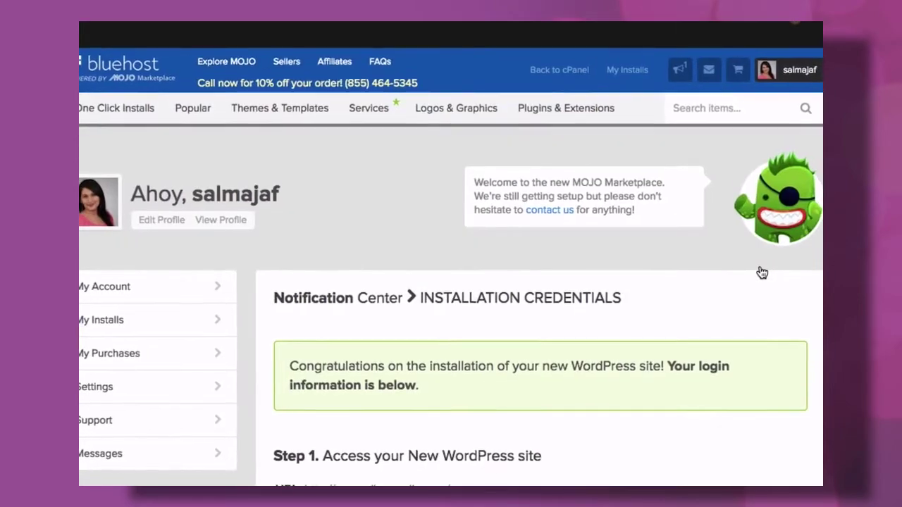
scroll(670, 375, down, 10)
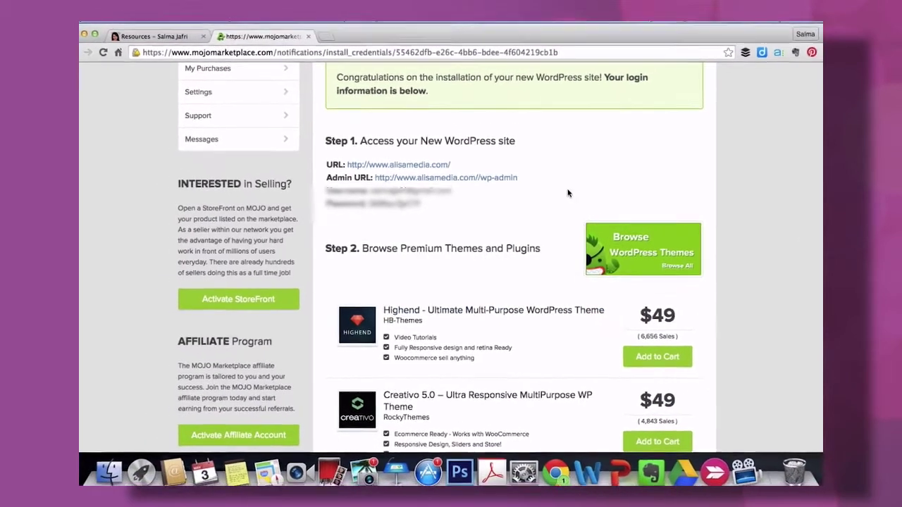
scroll(567, 194, up, 2)
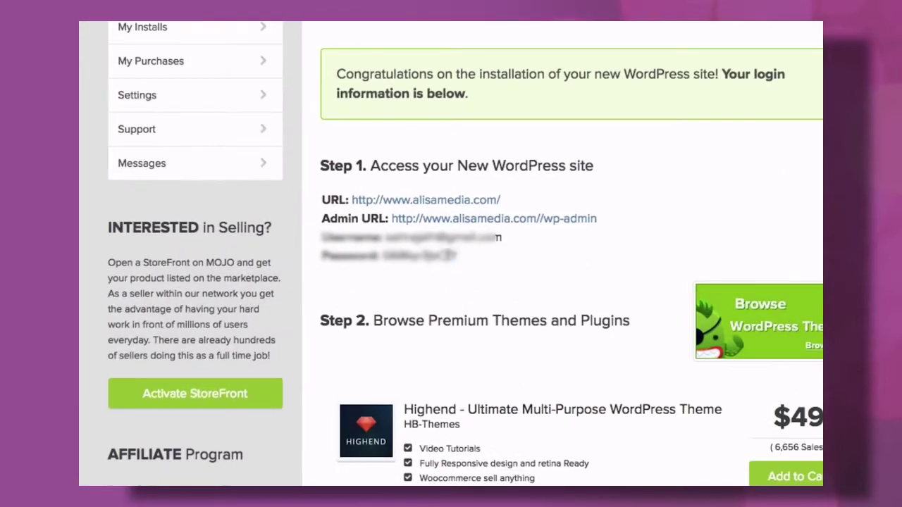
drag(424, 255, 371, 255)
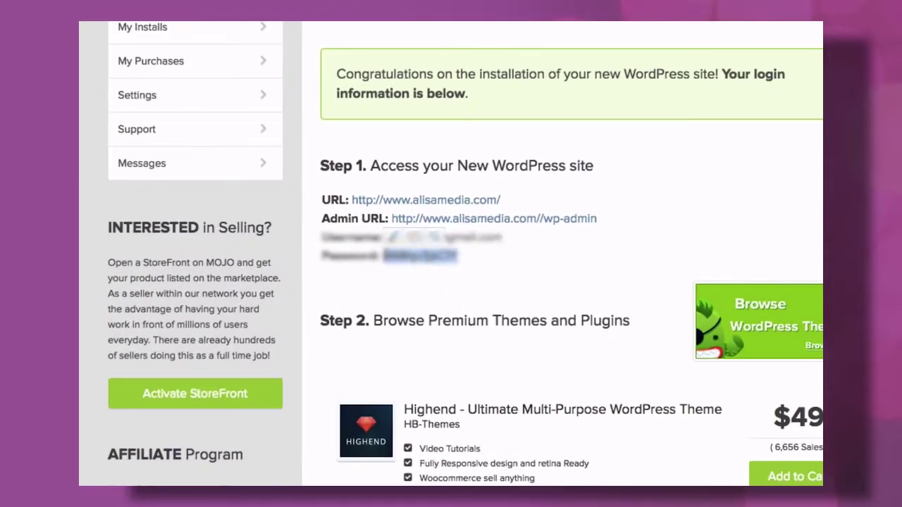
Log in to the alisamedia.com admin with the admin username and copied password, with Remember Me ticked.
click(552, 219)
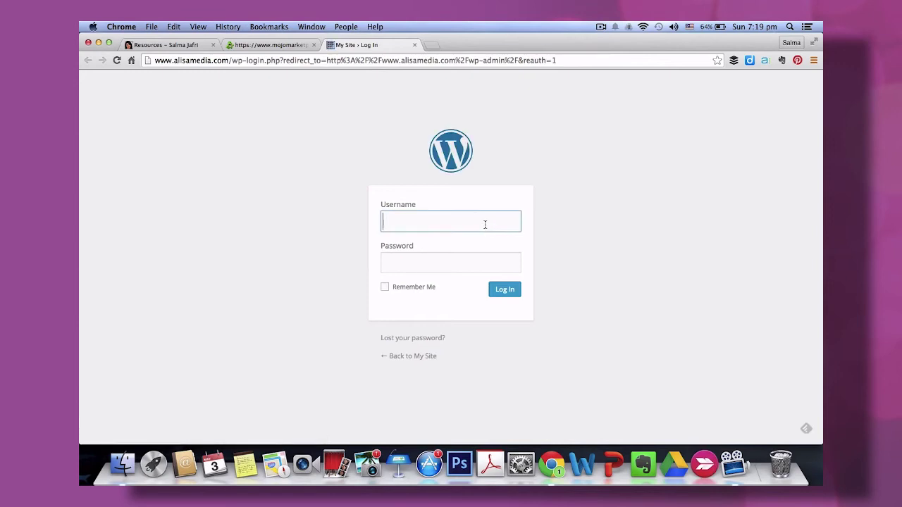
click(485, 224)
text(salmajafri)
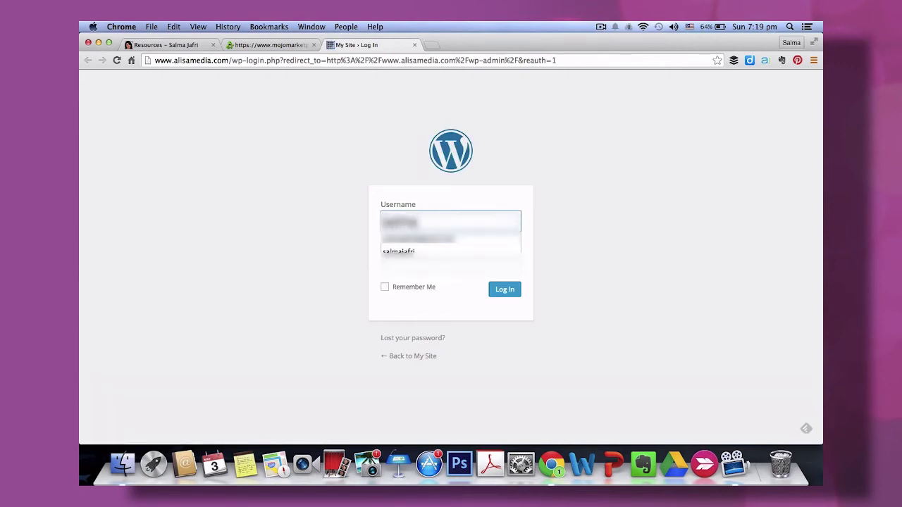
click(458, 240)
click(462, 263)
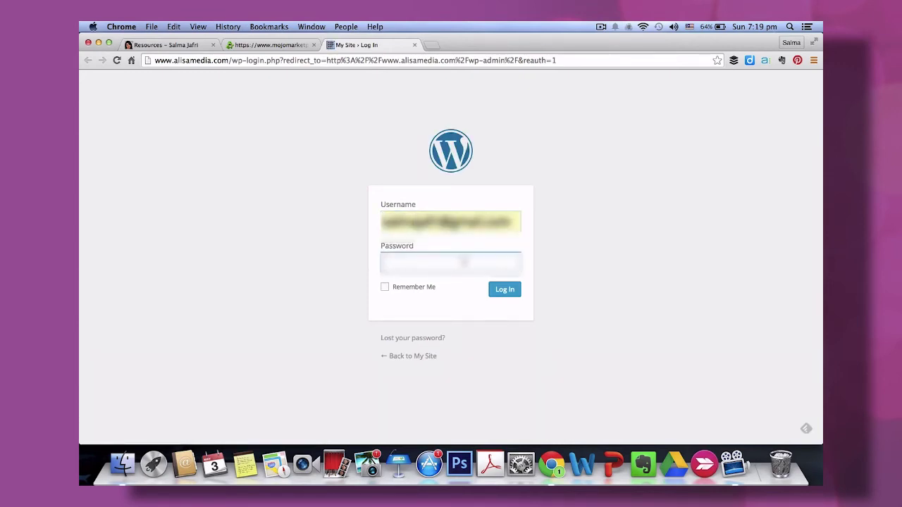
key(super+v)
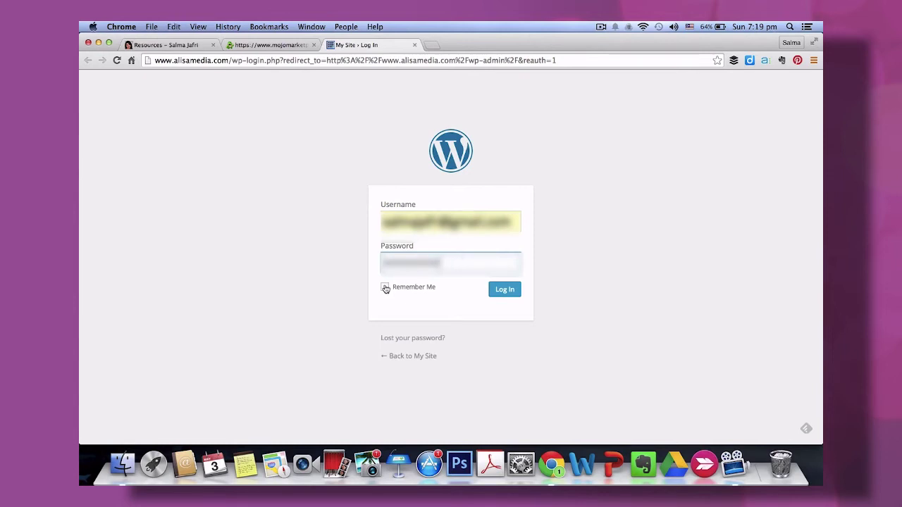
click(385, 288)
click(498, 294)
Authorize Jetpack and open the live site from My Site > Visit Site in a new tab.
click(486, 250)
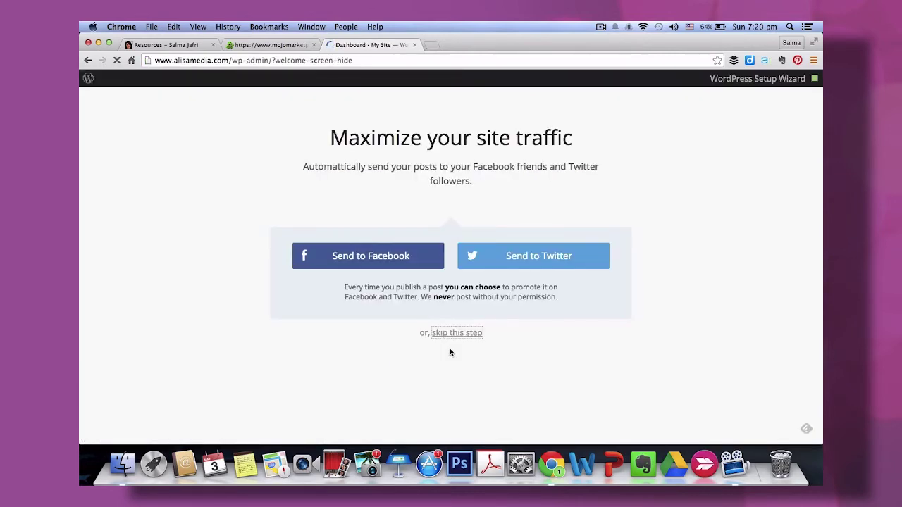
mouse_move(125, 79)
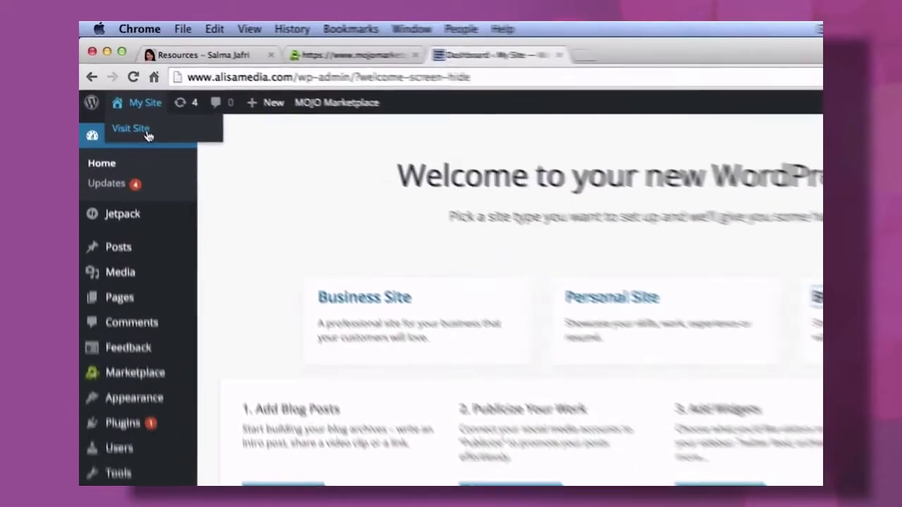
right_click(127, 100)
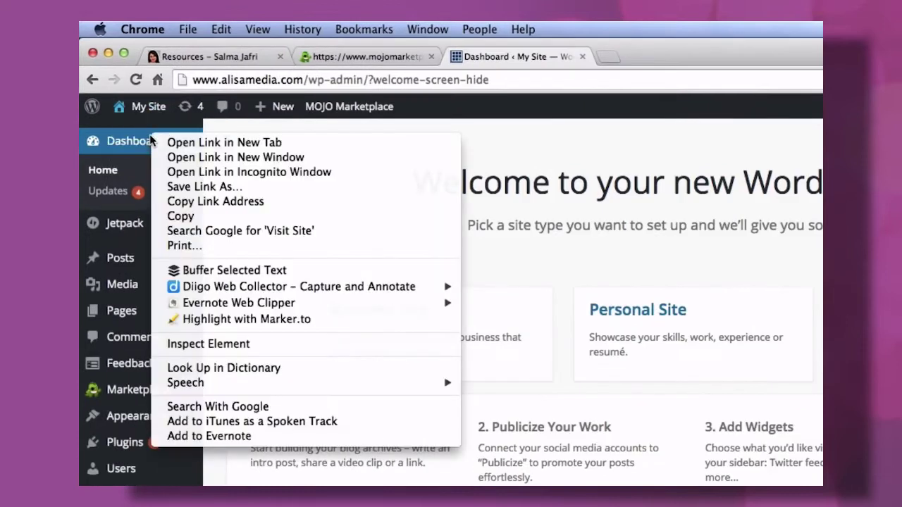
click(165, 141)
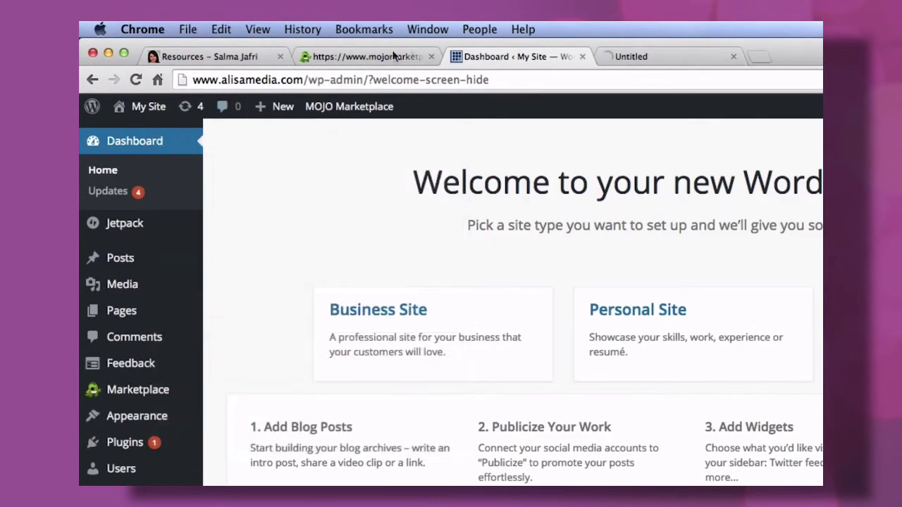
click(667, 56)
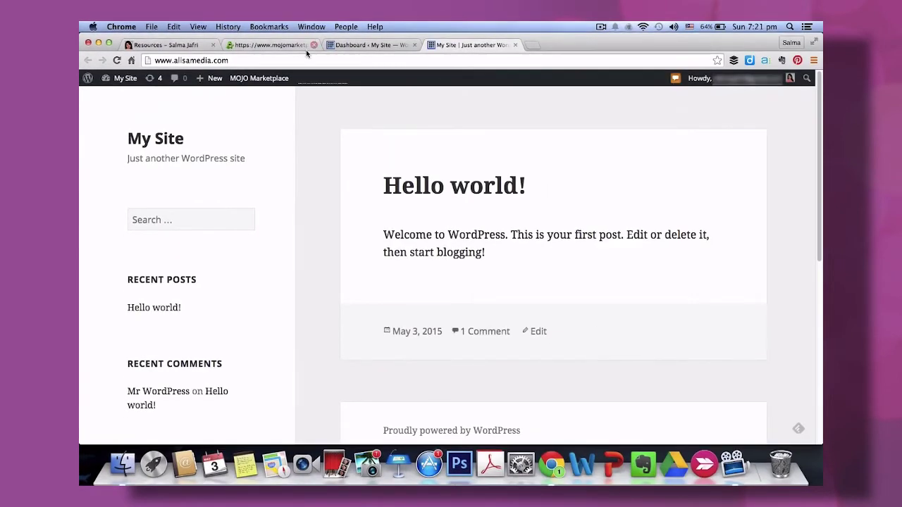
From Appearance > Themes > Add New, search 'point' and install the Point theme.
click(346, 47)
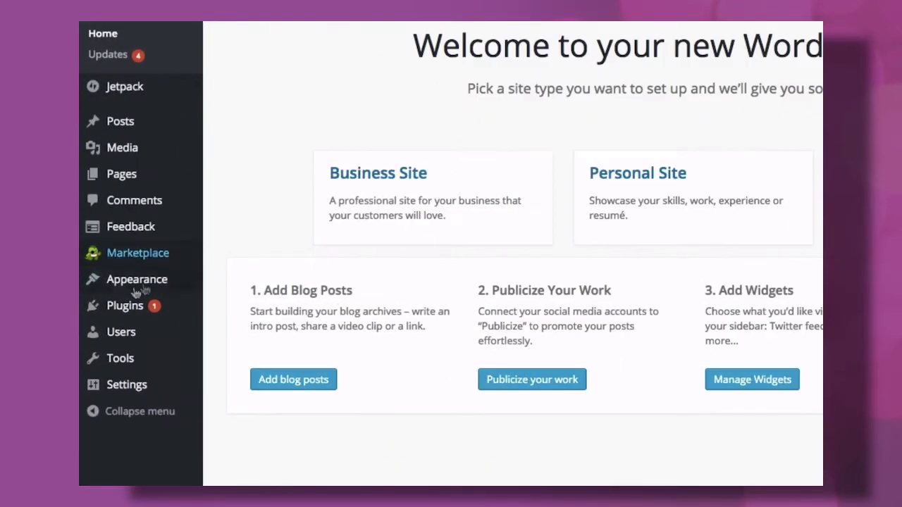
mouse_move(109, 288)
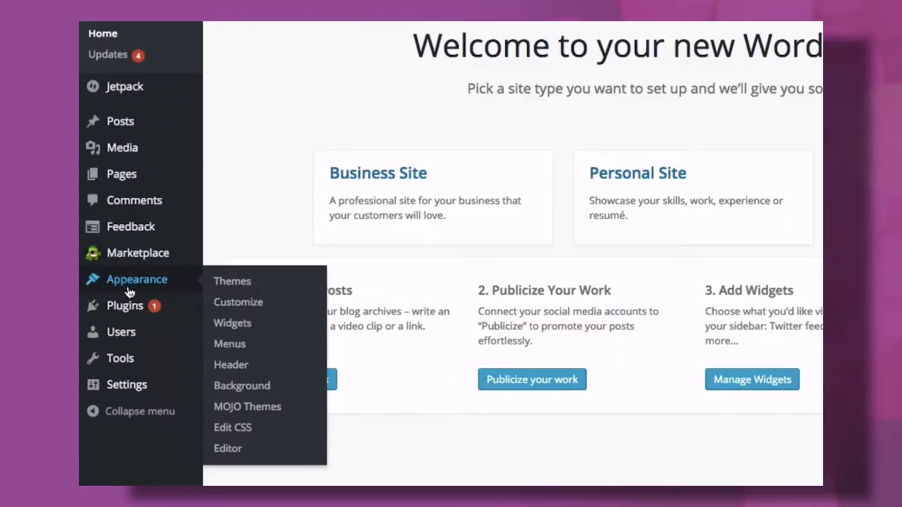
click(236, 282)
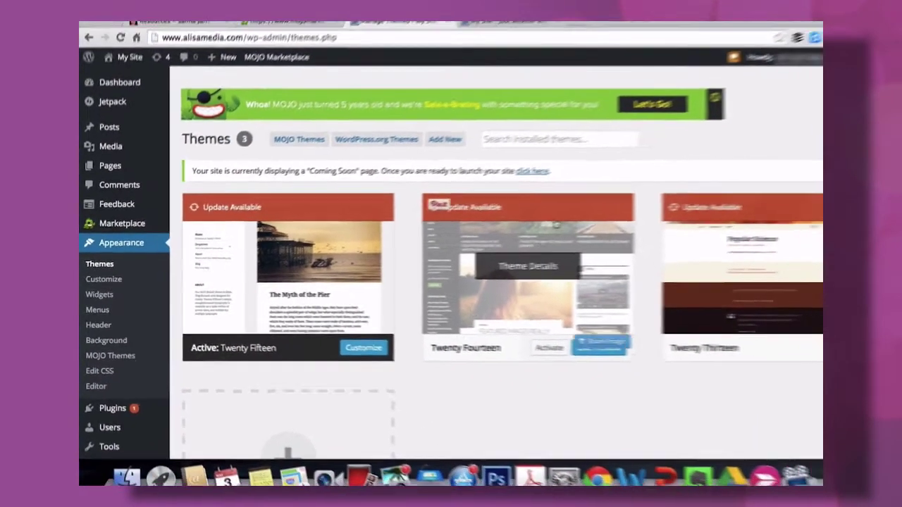
scroll(484, 358, down, 5)
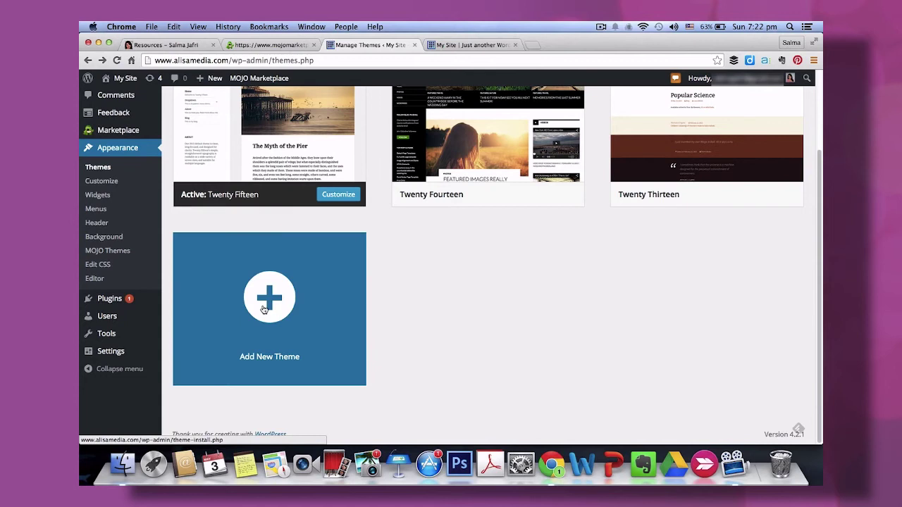
click(263, 309)
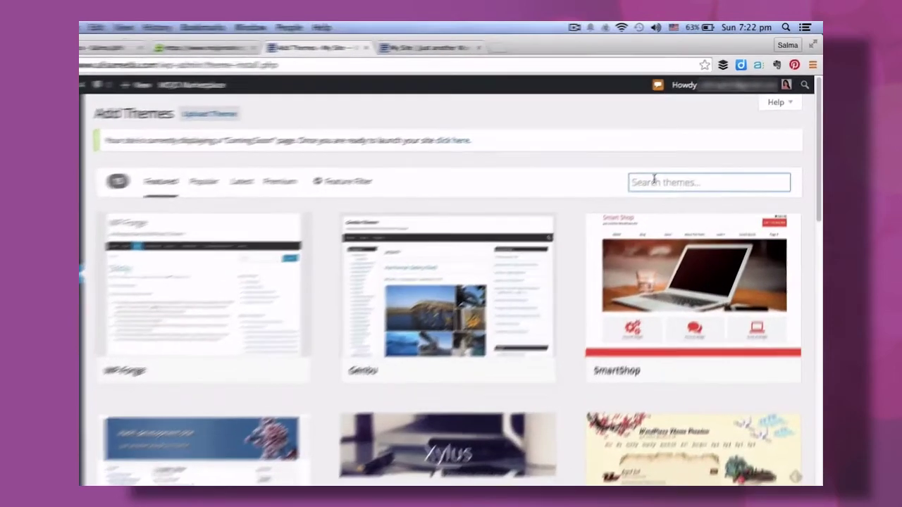
text(point)
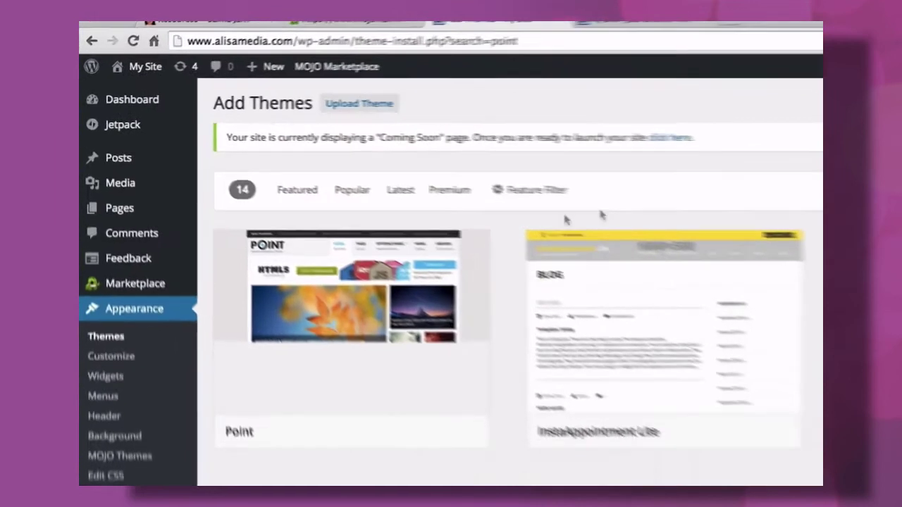
mouse_move(281, 271)
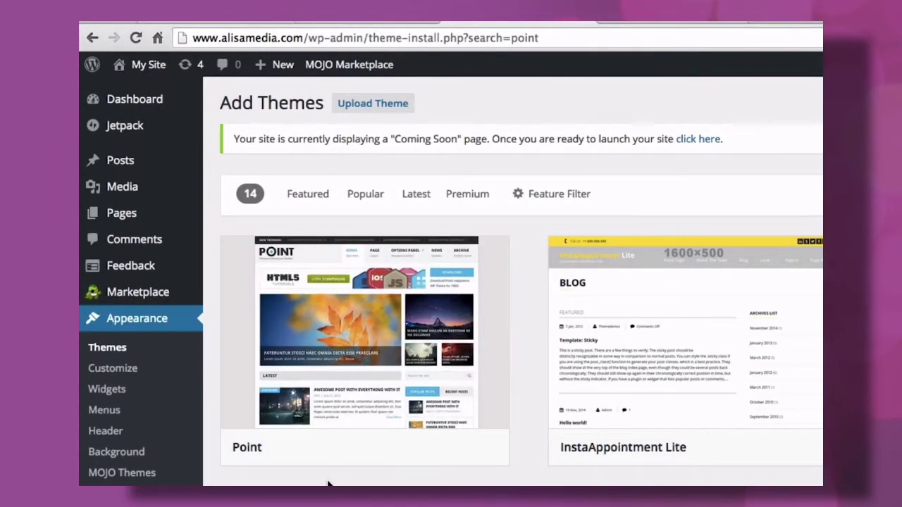
mouse_move(324, 463)
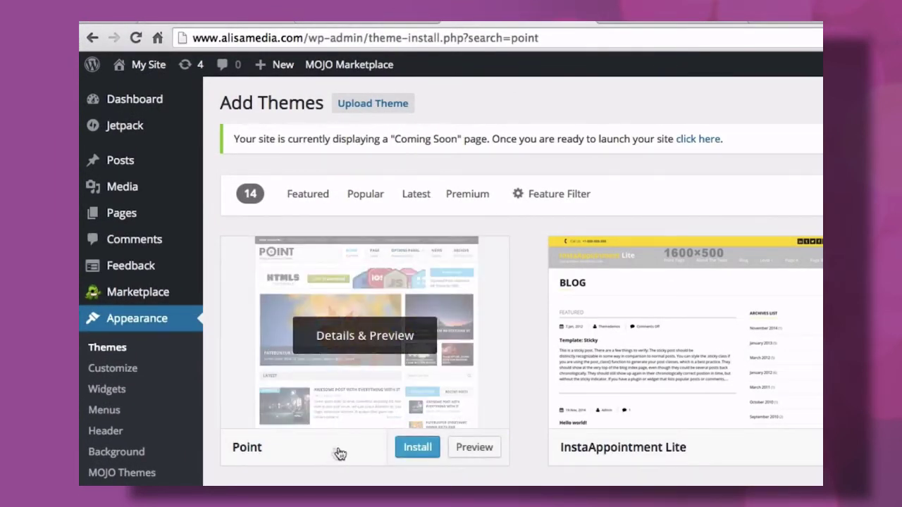
click(409, 454)
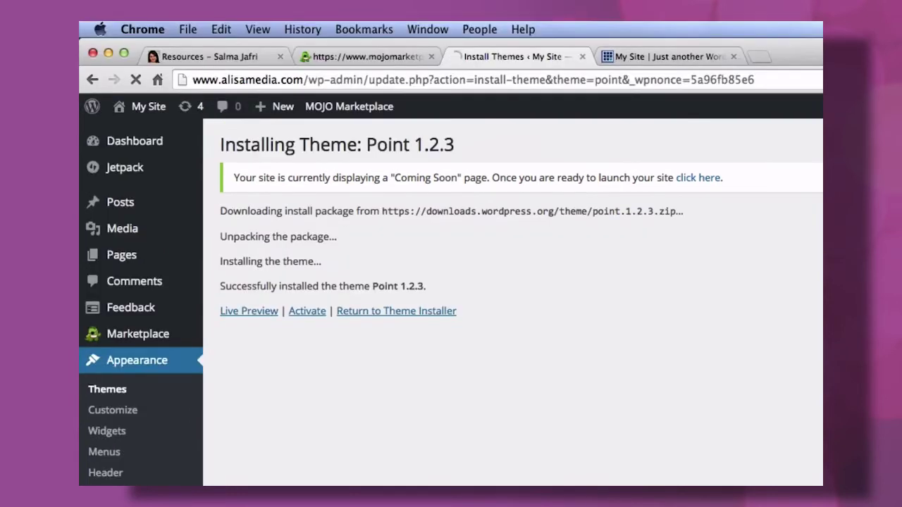
Activate the Point theme and change the site title to 'Alisa Media' in the customizer.
click(308, 314)
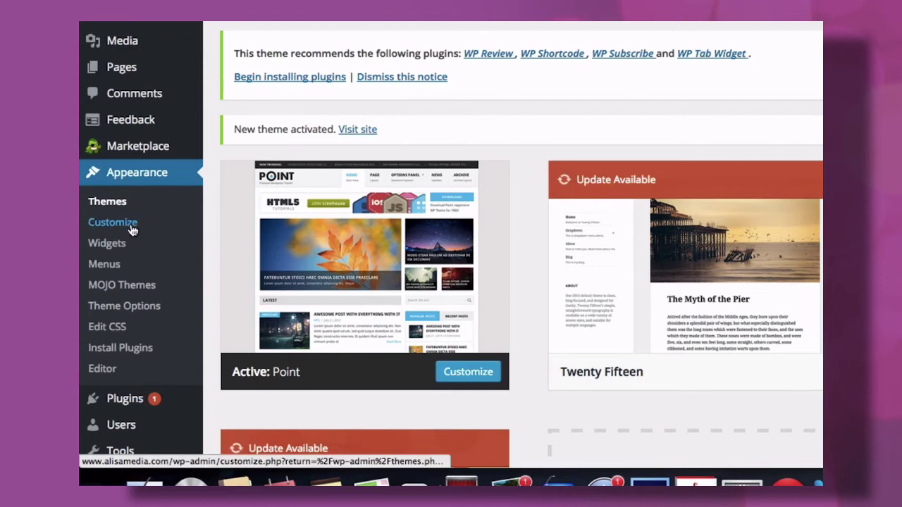
click(132, 231)
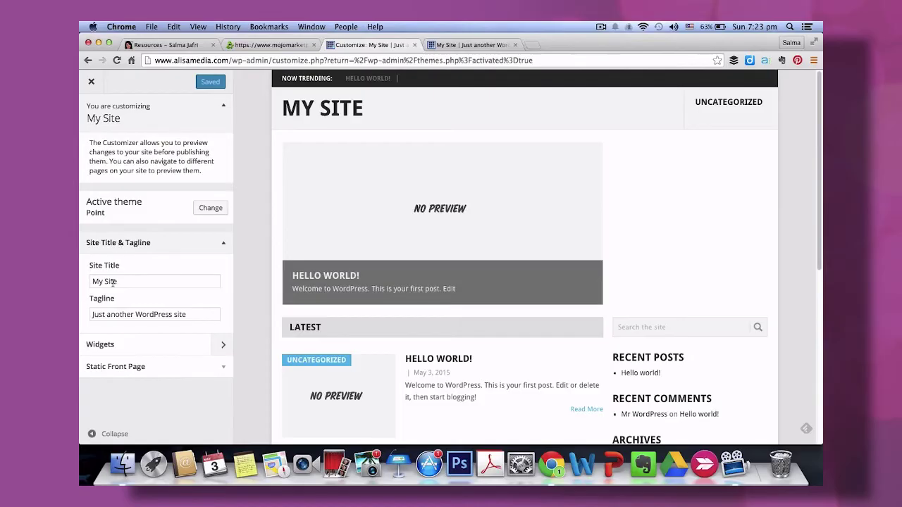
drag(117, 281, 94, 280)
text(Alisa Media)
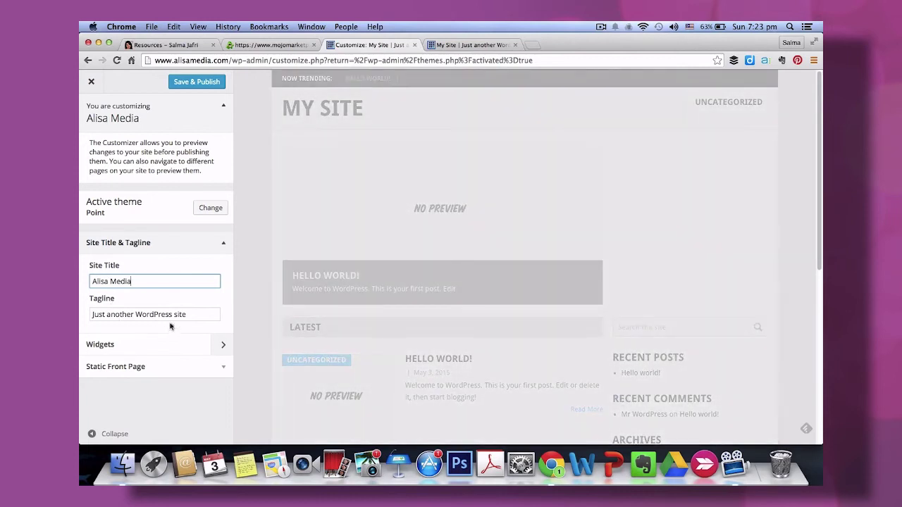
Set the tagline to 'My Media Blog', publish, and reload the live site to check.
drag(192, 315, 86, 315)
key(BackSpace)
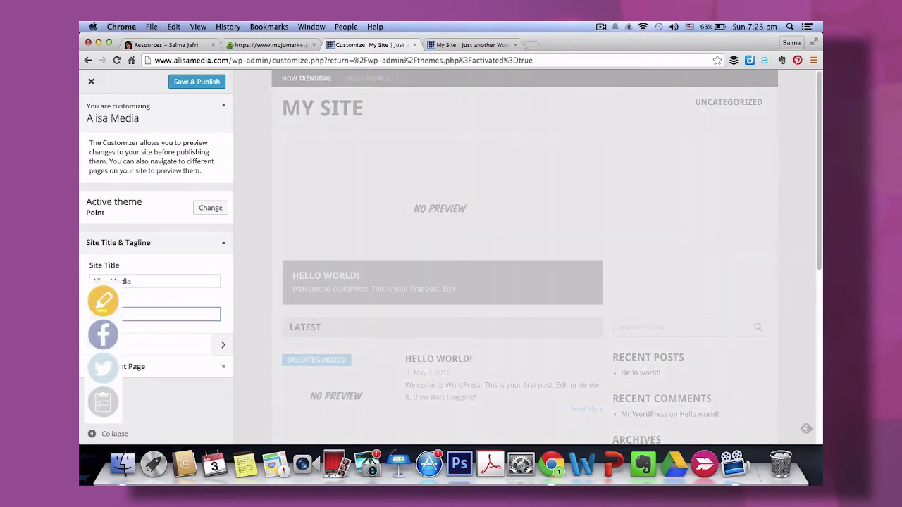
text(Blog)
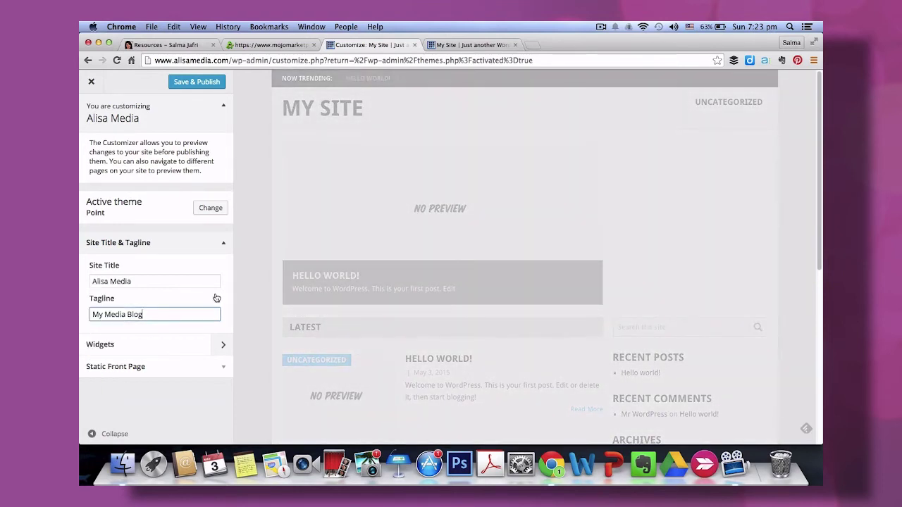
click(194, 82)
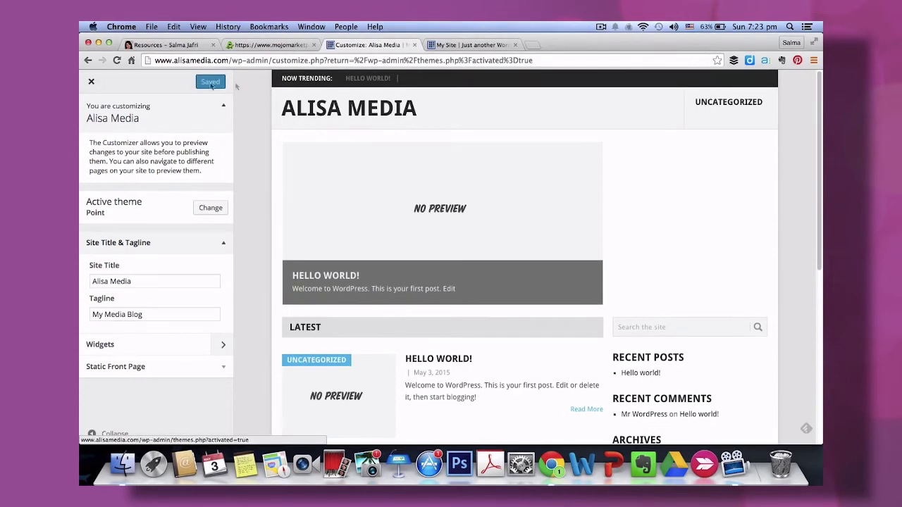
click(452, 46)
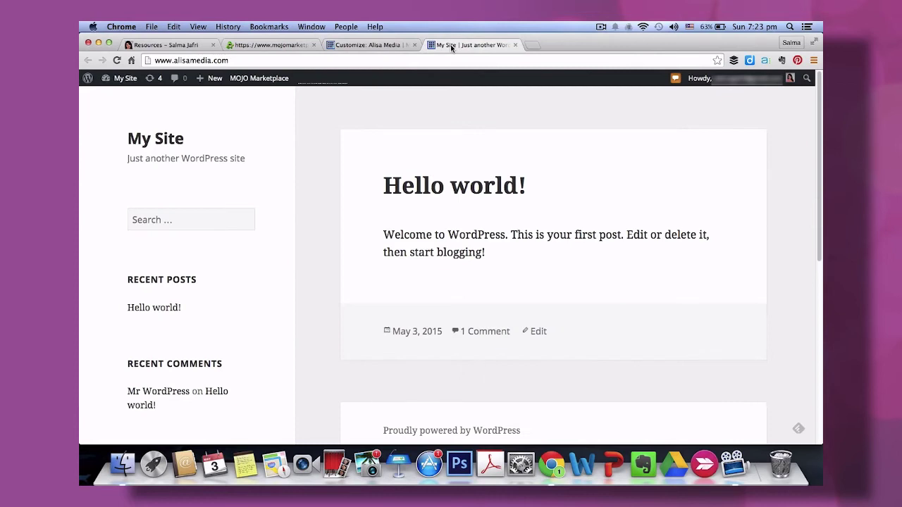
click(117, 61)
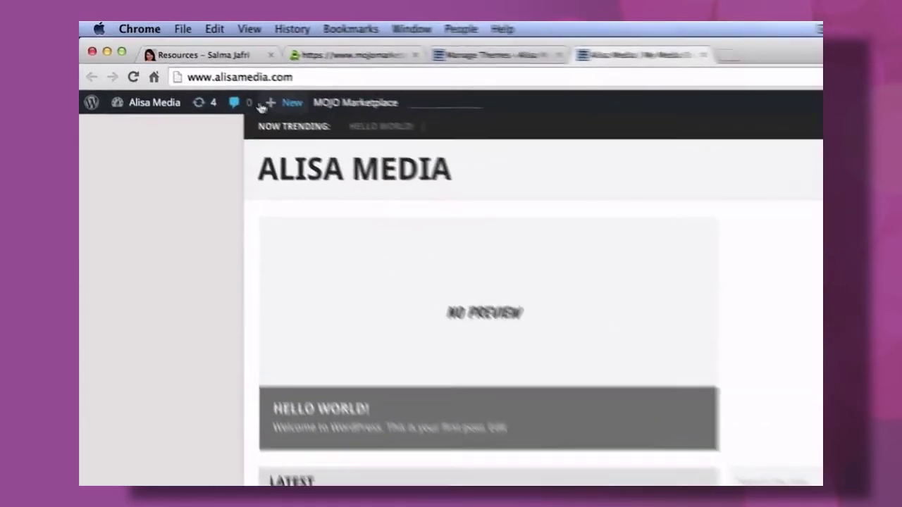
Start a new post titled 'Hi!'.
mouse_move(217, 81)
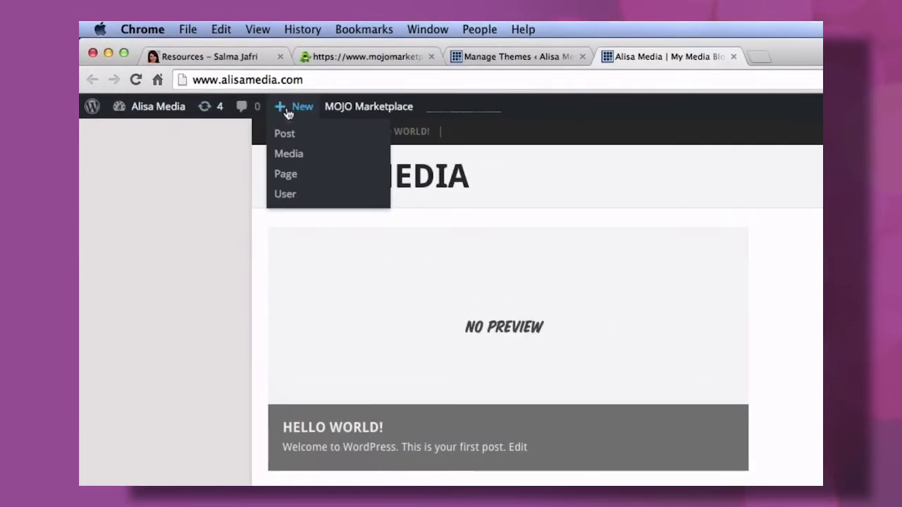
click(284, 134)
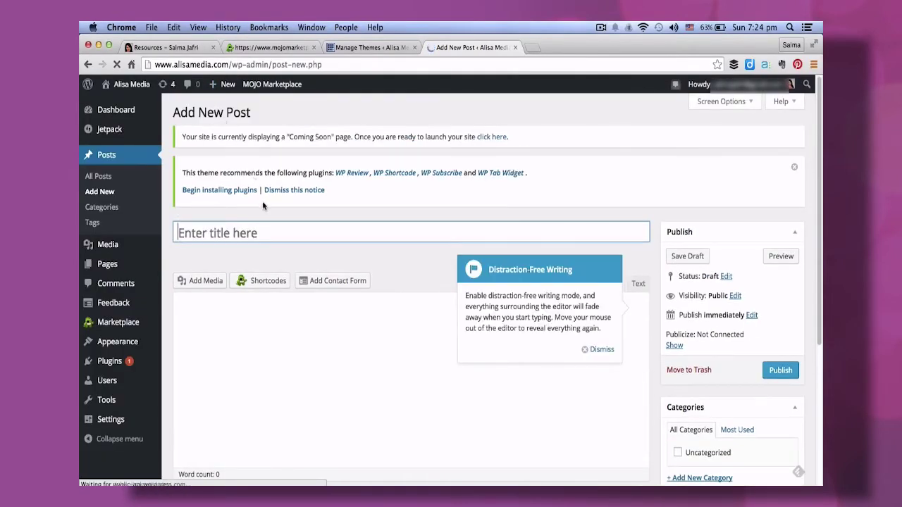
click(591, 350)
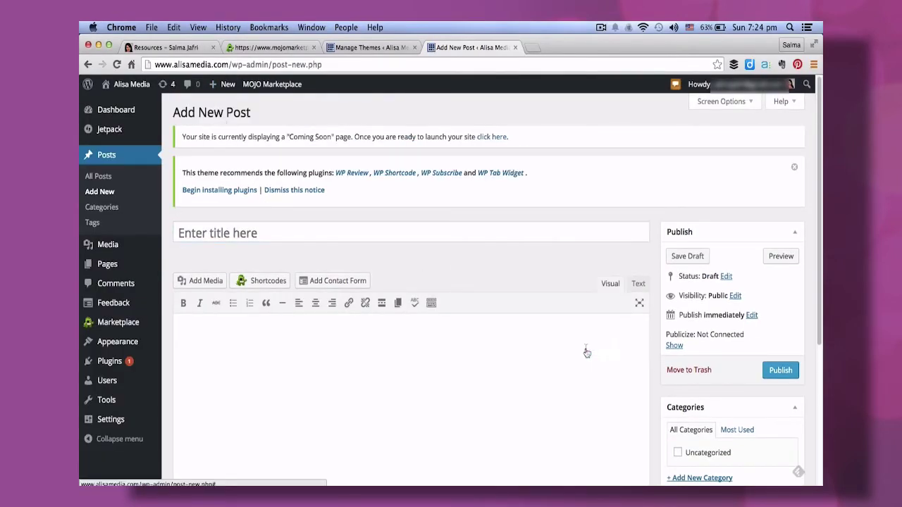
click(493, 234)
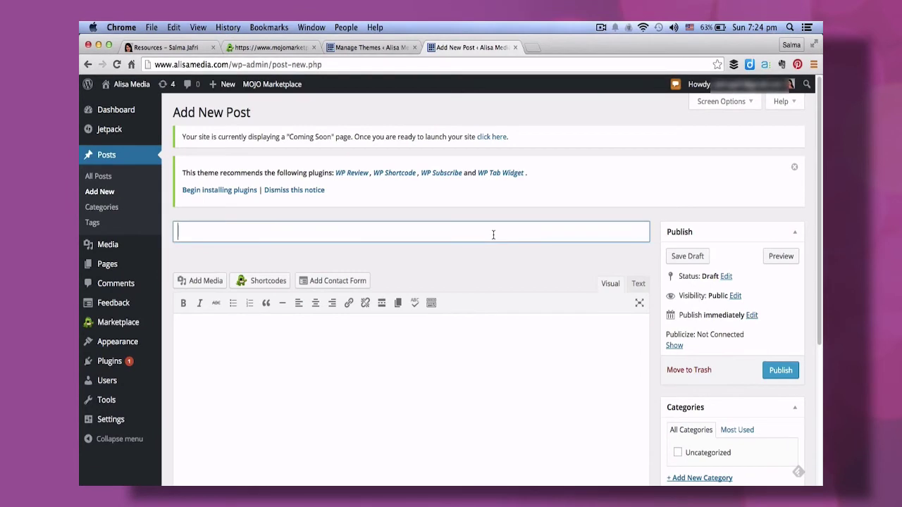
text(Hi!)
Write the body 'This is my first ever blog post on my new website.' with 'Thanks for reading!' as a separate paragraph.
click(491, 347)
text(This is m)
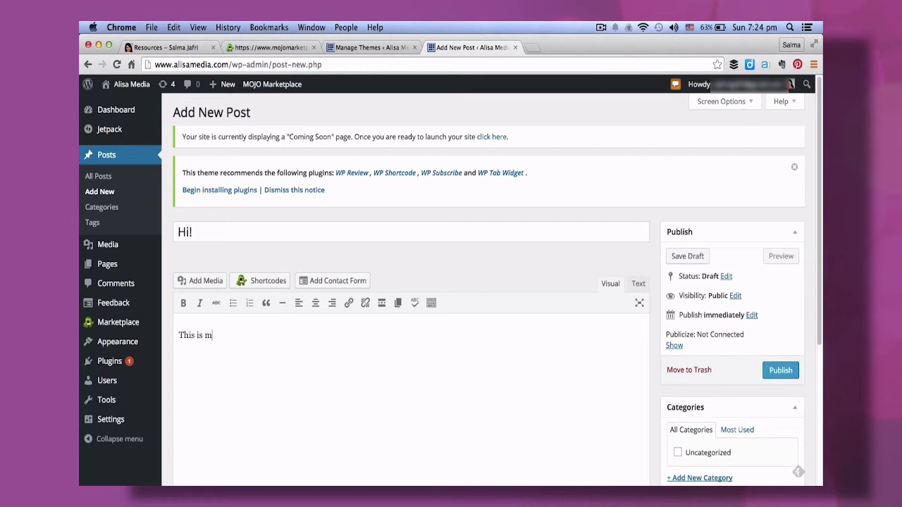
text(y first ever blog post on ym w)
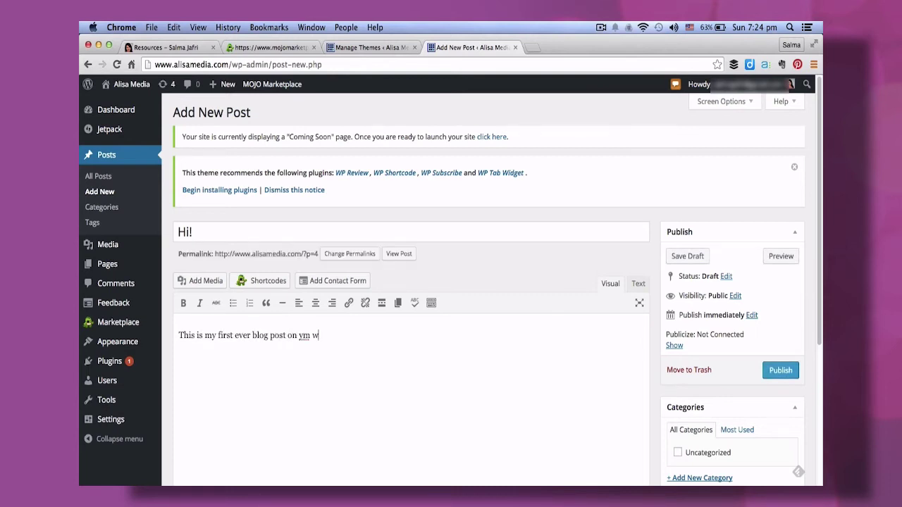
key(BackSpace)
key(BackSpace)
text(my new website. Thanks for reading!)
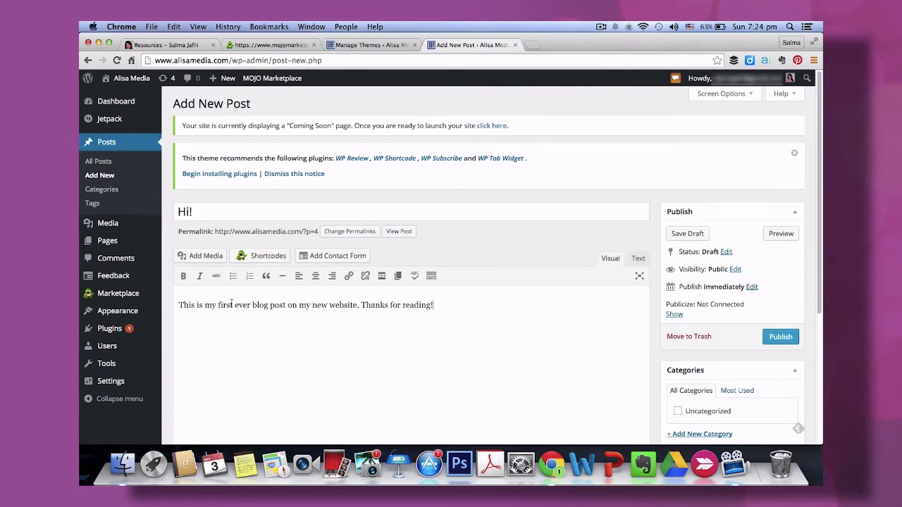
click(361, 304)
key(Return)
key(Return)
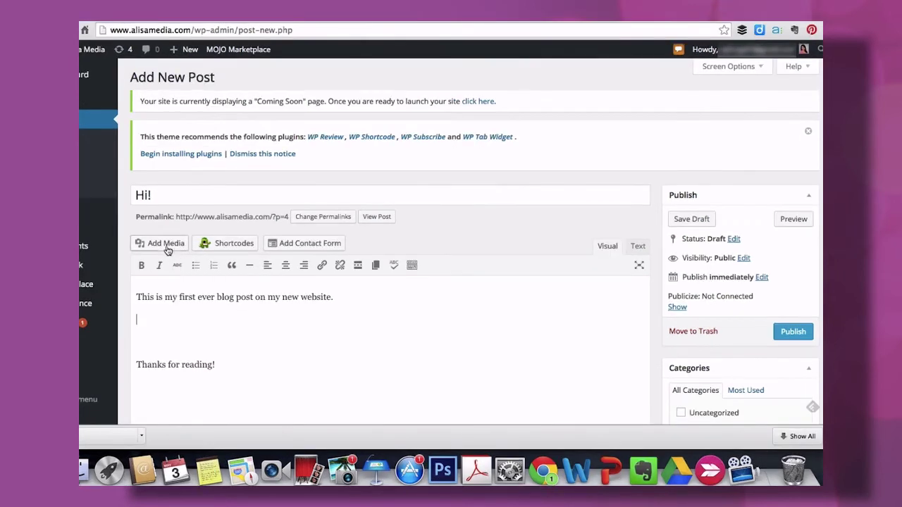
Upload the laptop photo aaa.jpg to the media library.
click(167, 248)
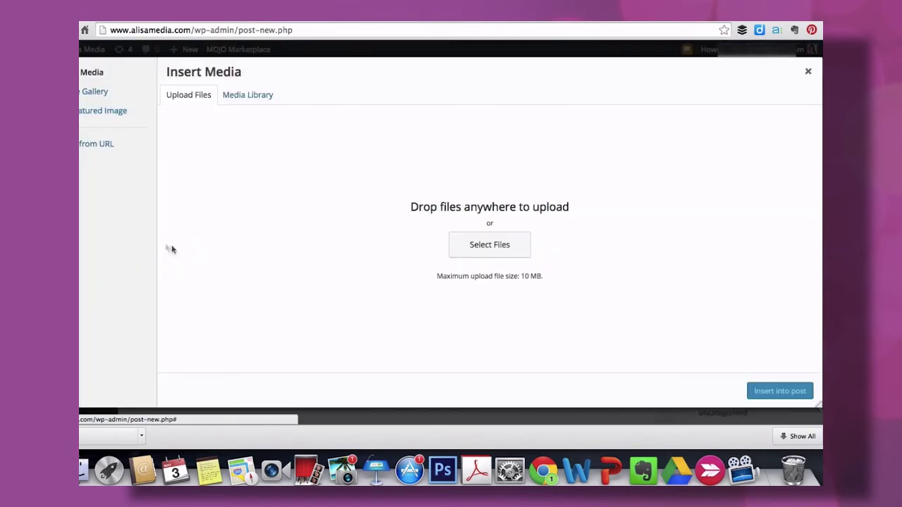
click(474, 251)
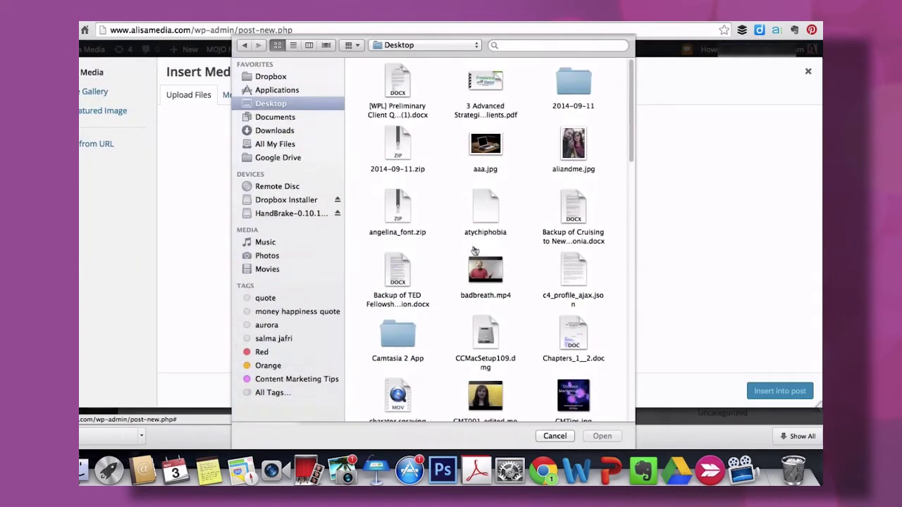
click(485, 145)
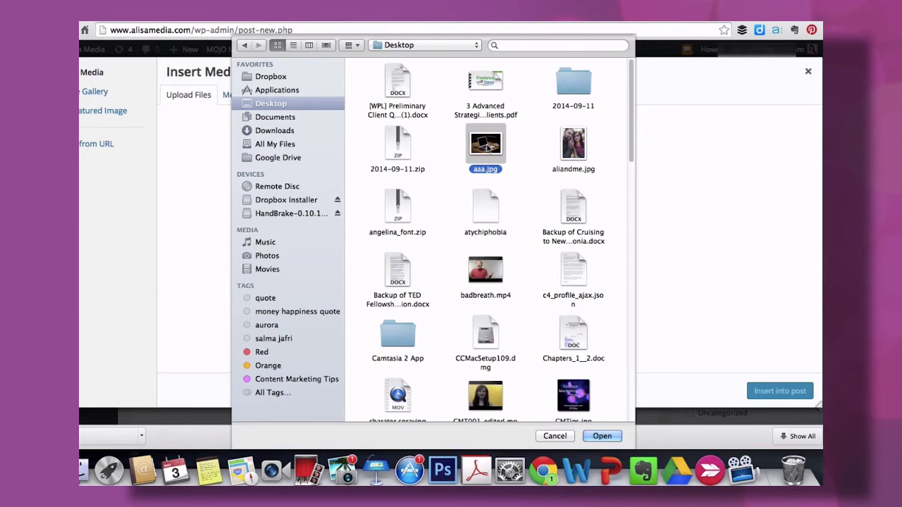
double_click(484, 145)
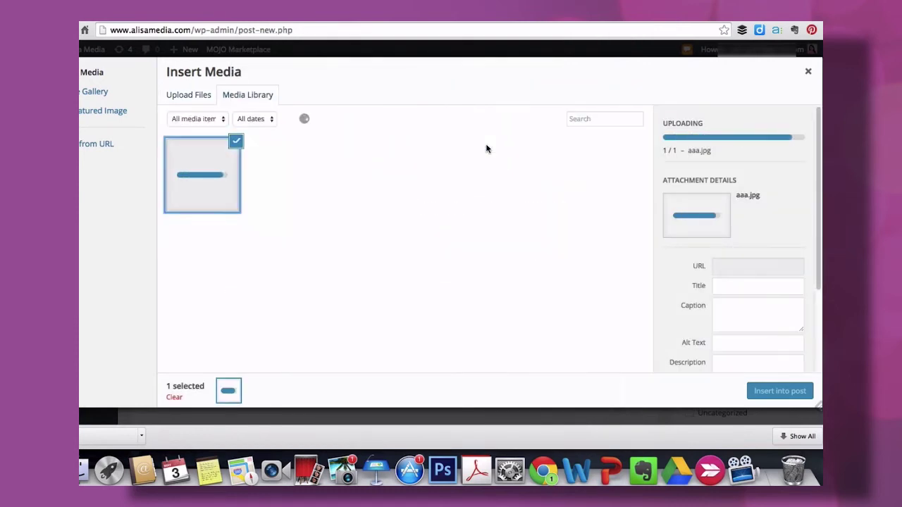
Retitle the photo 'new blog' and insert it between the two lines of text.
click(748, 287)
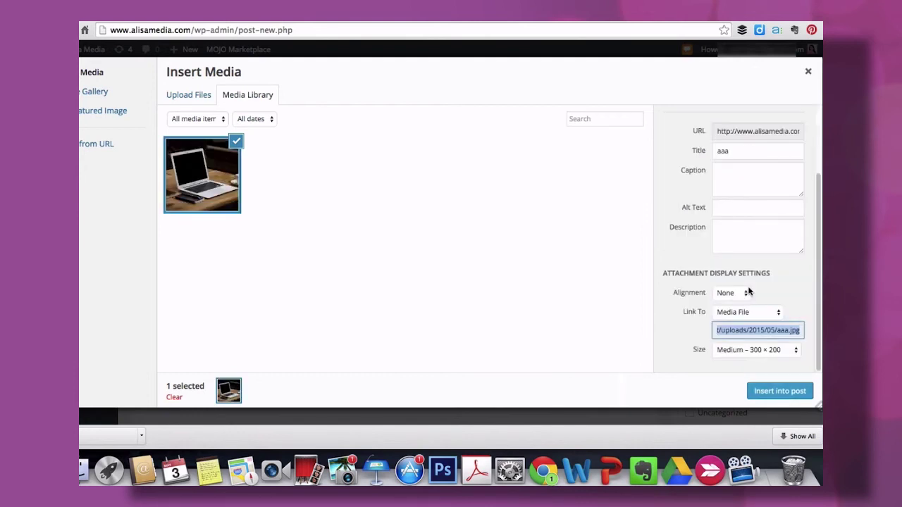
double_click(714, 150)
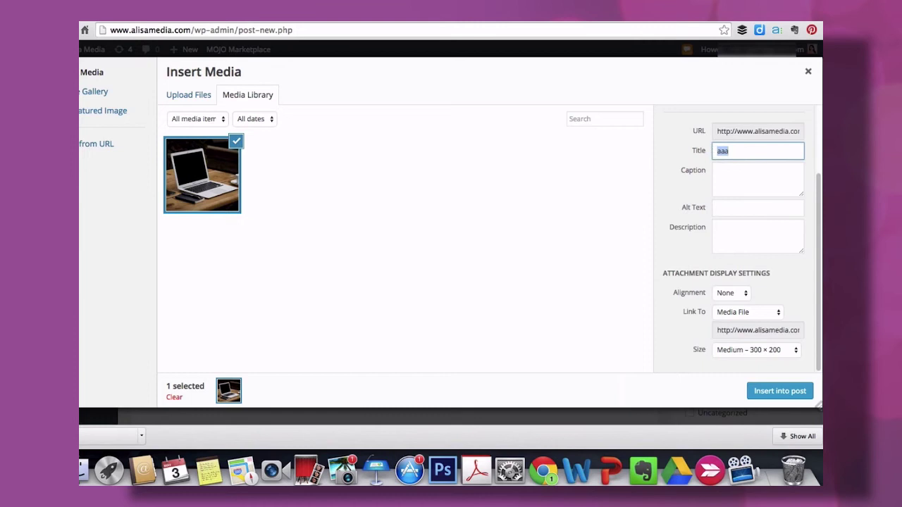
text(new blog)
click(771, 391)
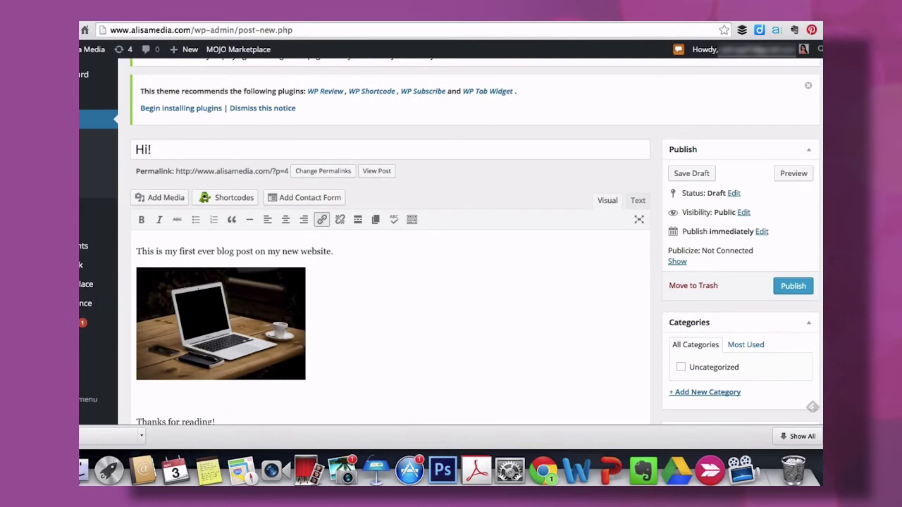
Publish the 'Hi!' post.
scroll(616, 315, down, 2)
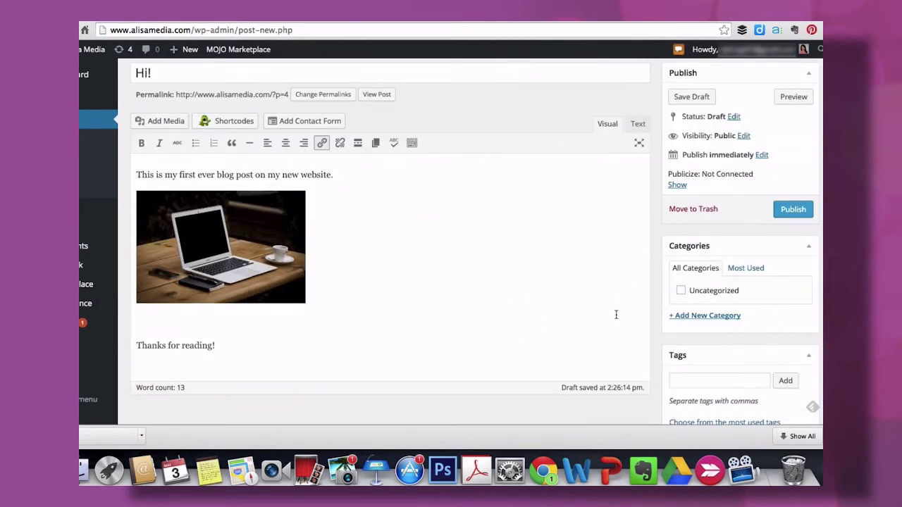
click(791, 211)
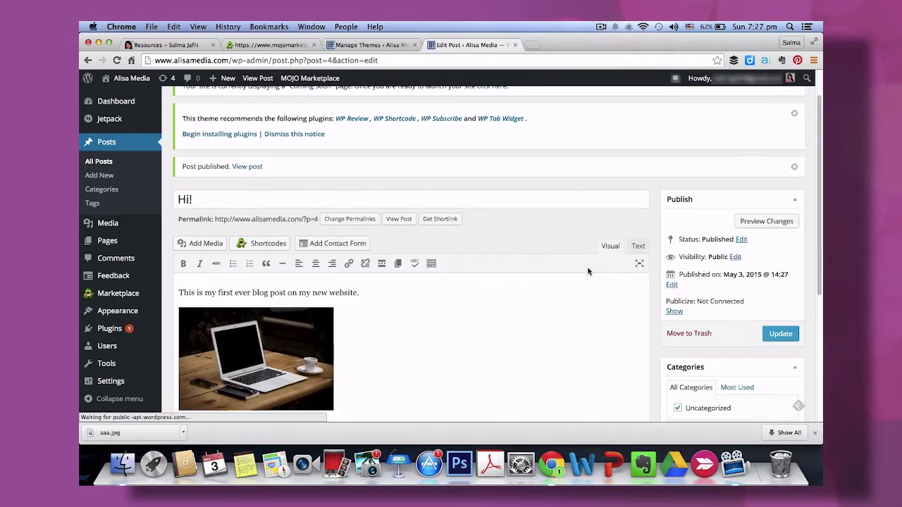
scroll(588, 268, down, 3)
scroll(588, 267, up, 3)
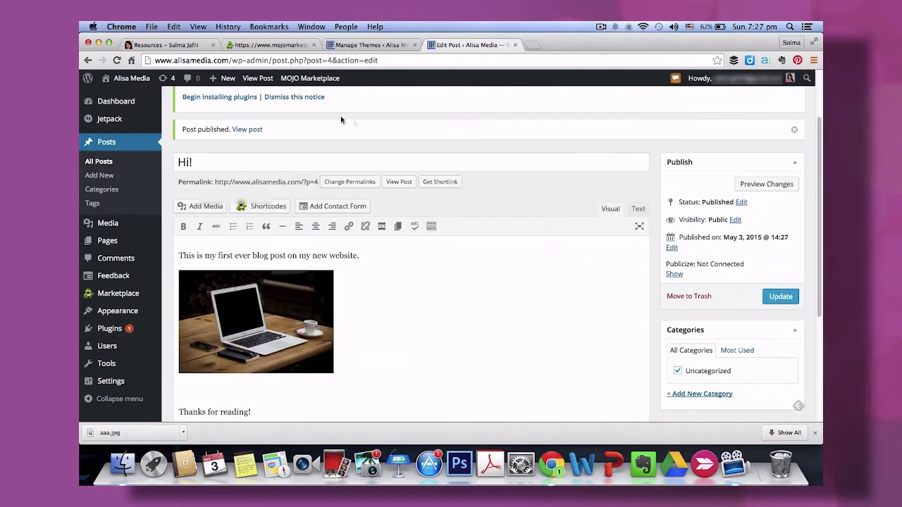
View the post on the live homepage, then return to the post editor.
click(129, 99)
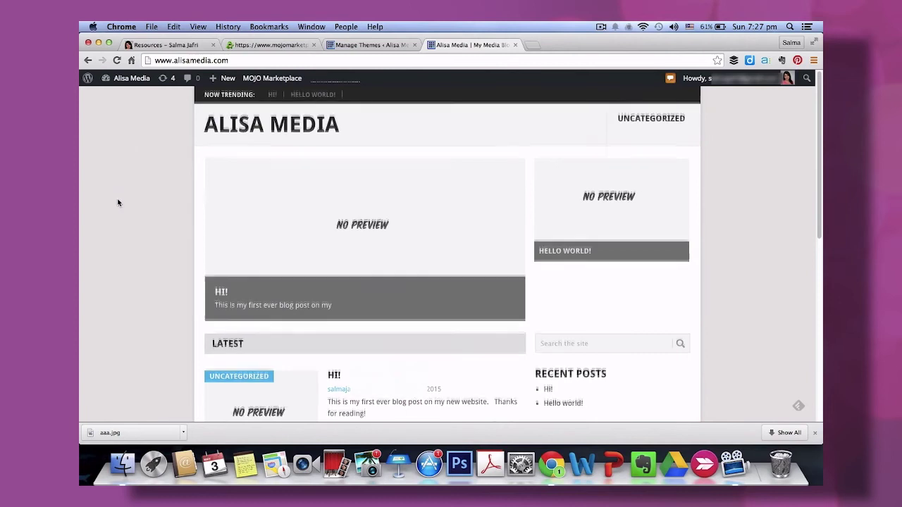
scroll(118, 203, down, 3)
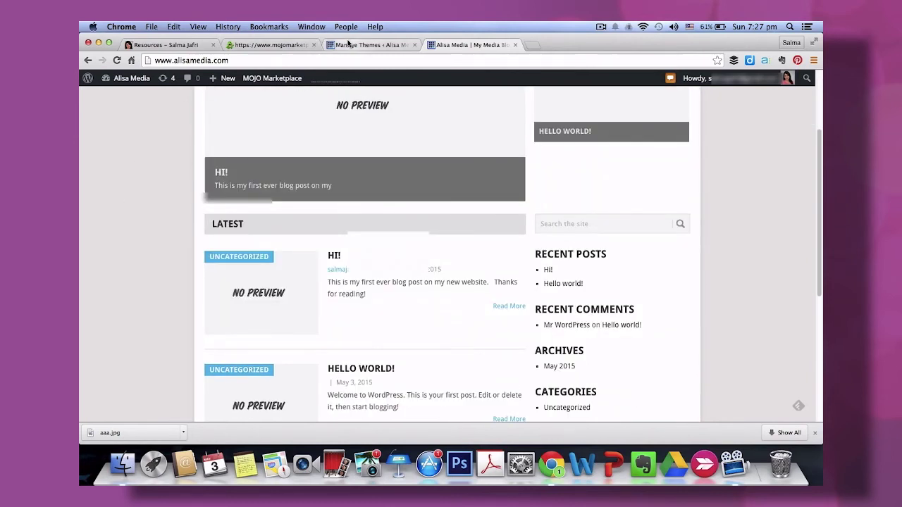
click(88, 60)
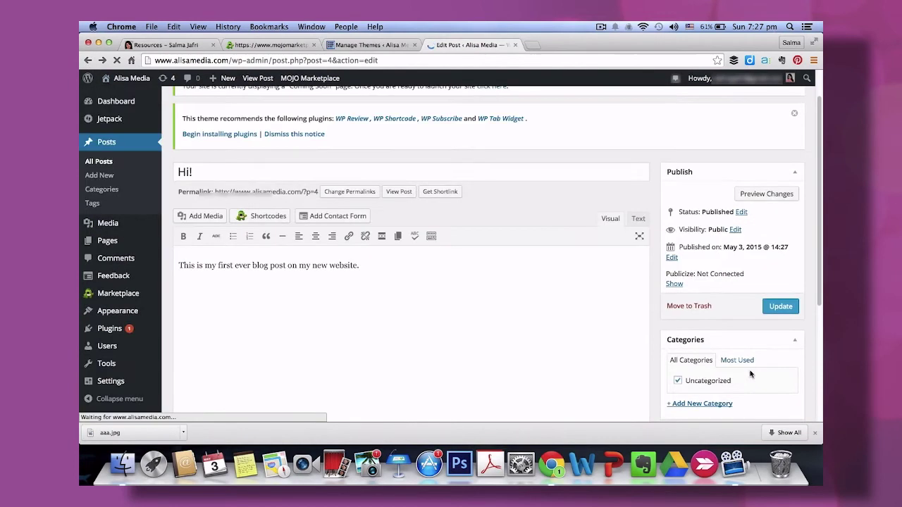
Set the laptop photo aaa.jpg as the post's featured image.
scroll(755, 370, down, 4)
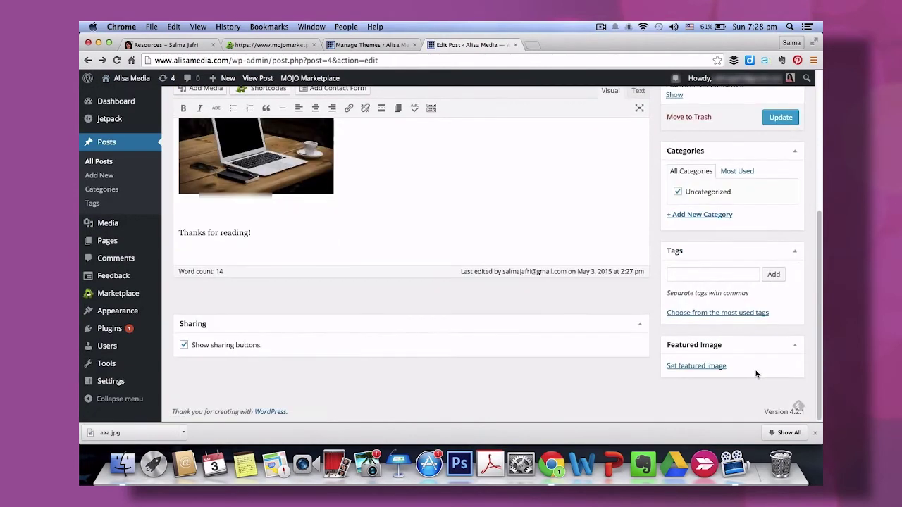
click(709, 366)
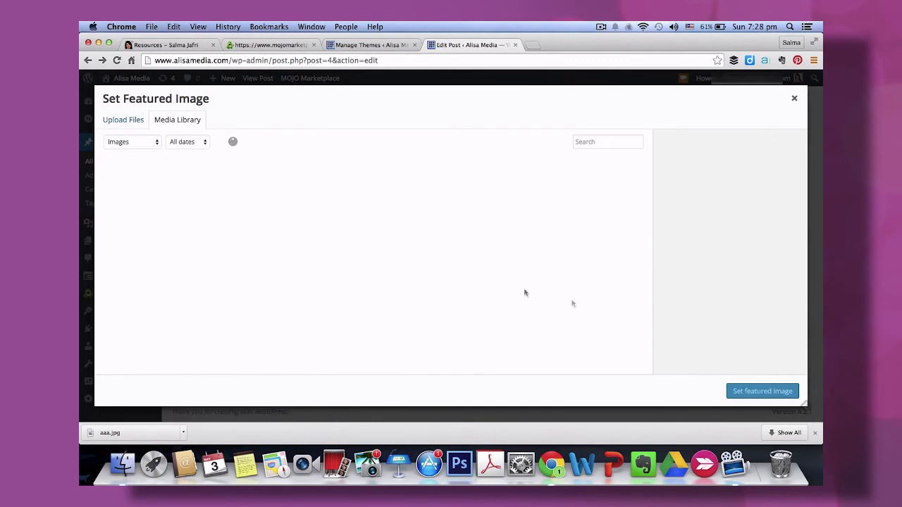
click(128, 196)
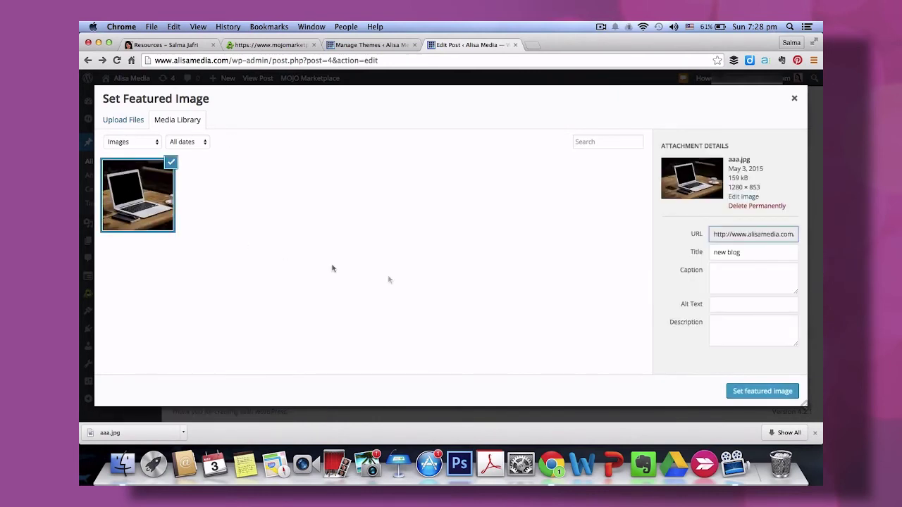
click(748, 391)
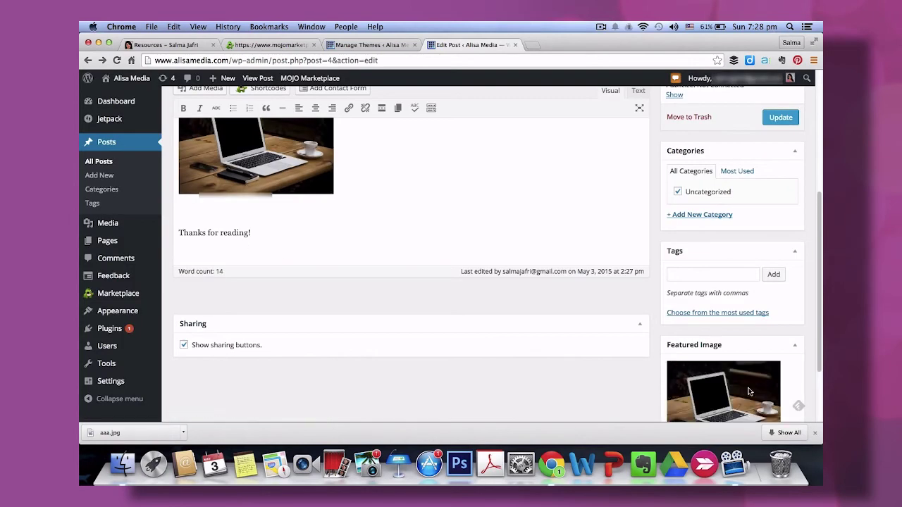
Add a new 'Blog' category, untick Uncategorized, and update the post.
click(685, 215)
text(Blog)
click(697, 275)
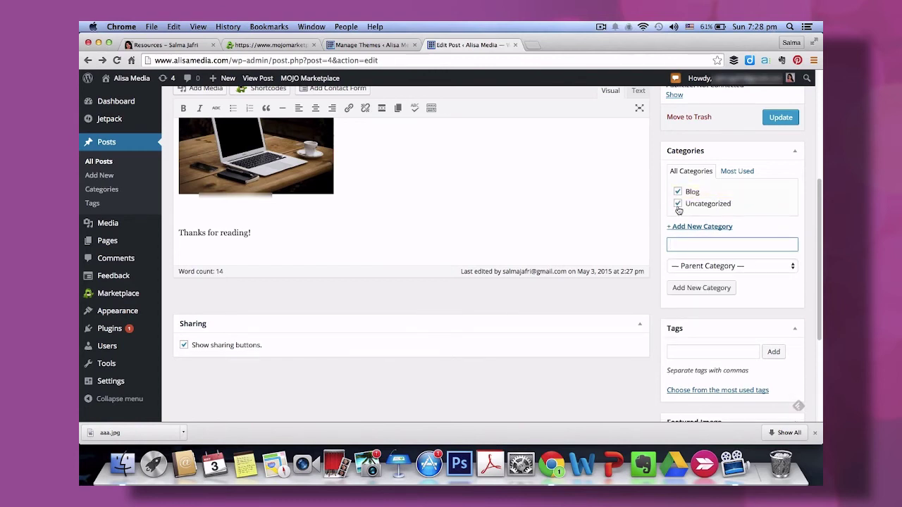
click(678, 203)
scroll(600, 234, up, 2)
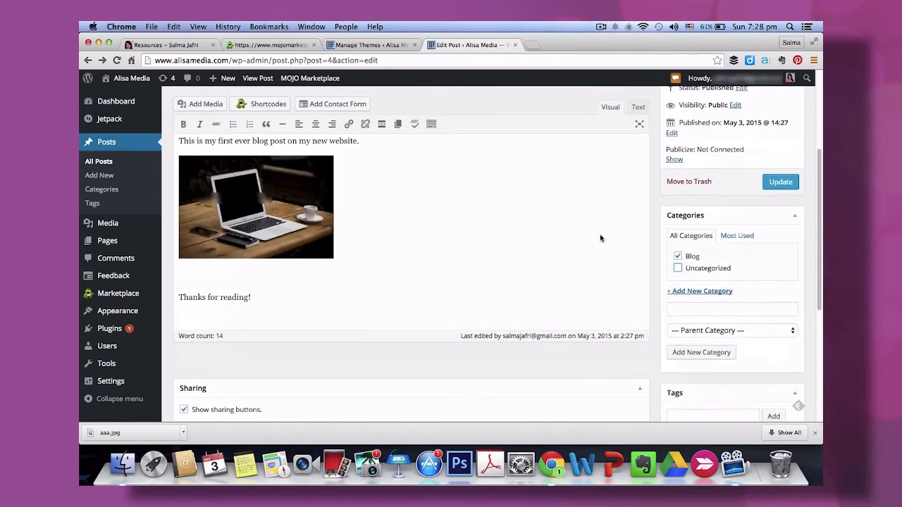
scroll(601, 238, up, 5)
click(790, 349)
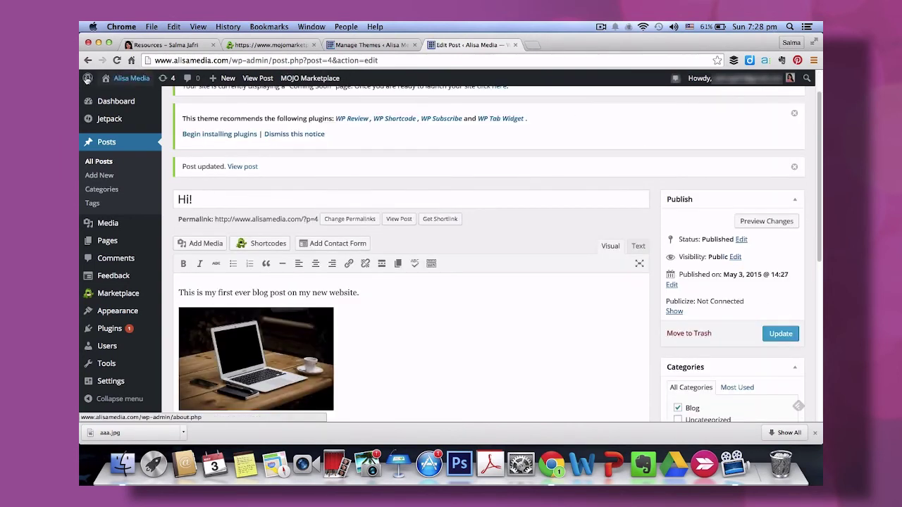
Visit the live site, scroll to the 'Hi!' post with its laptop image, and open it.
mouse_move(127, 79)
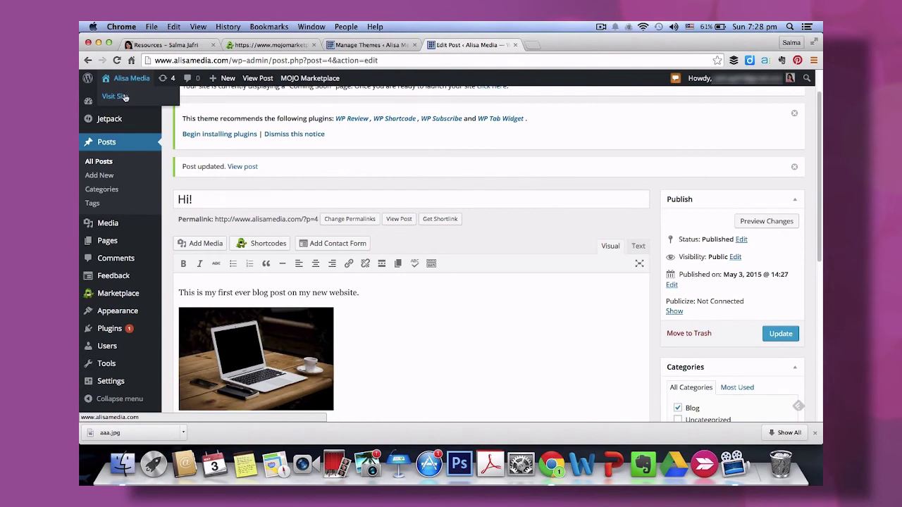
click(114, 96)
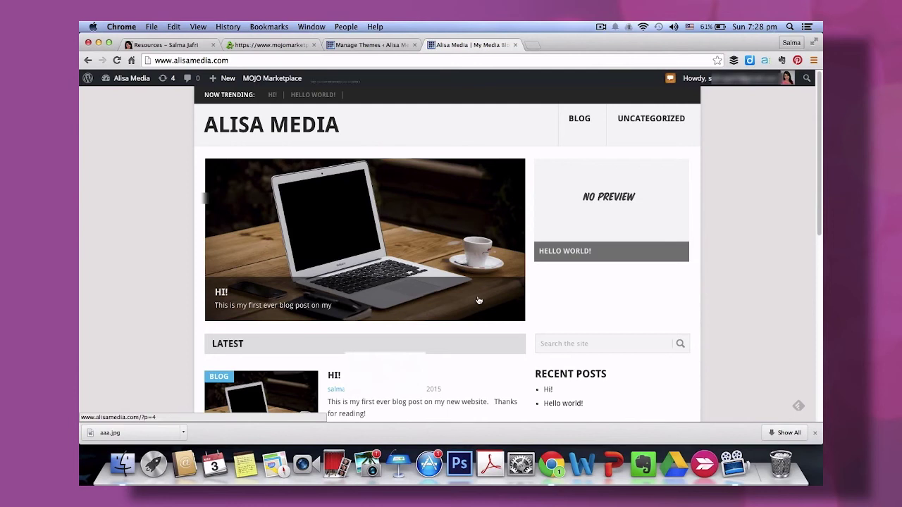
scroll(480, 303, down, 2)
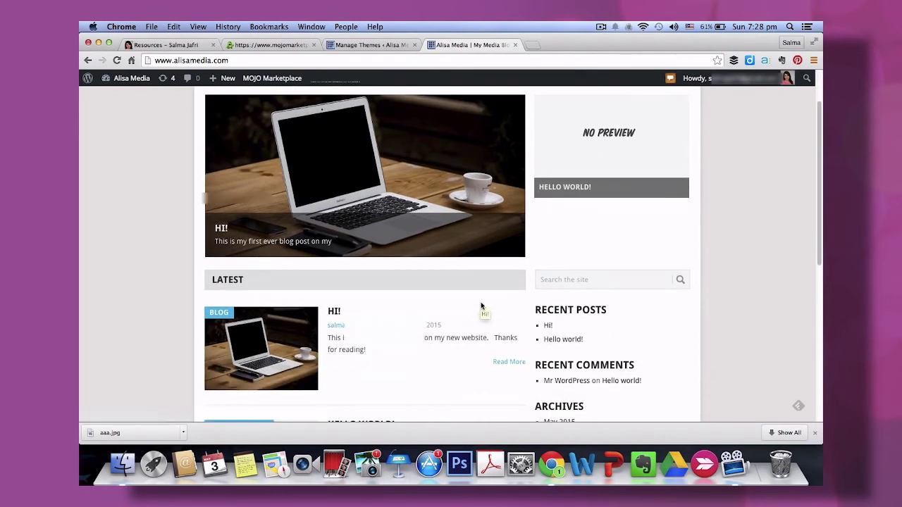
scroll(481, 307, down, 2)
scroll(375, 304, down, 2)
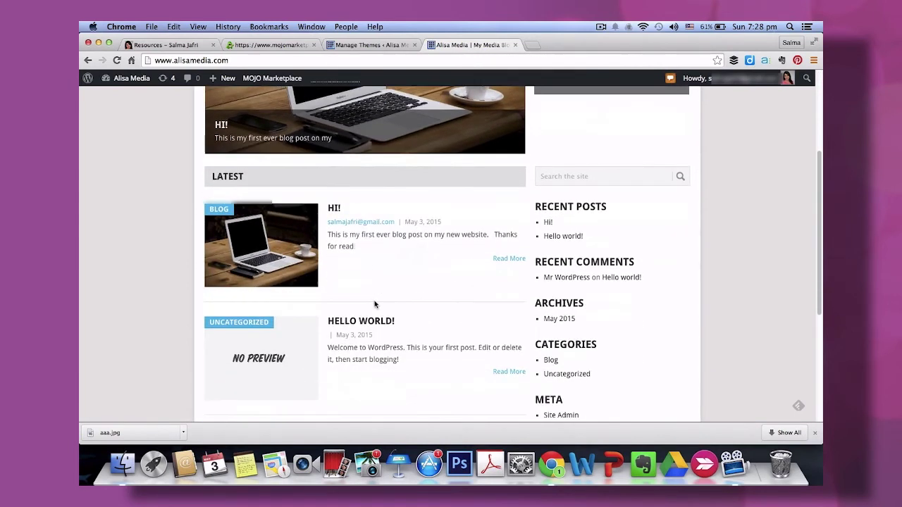
scroll(375, 304, down, 1)
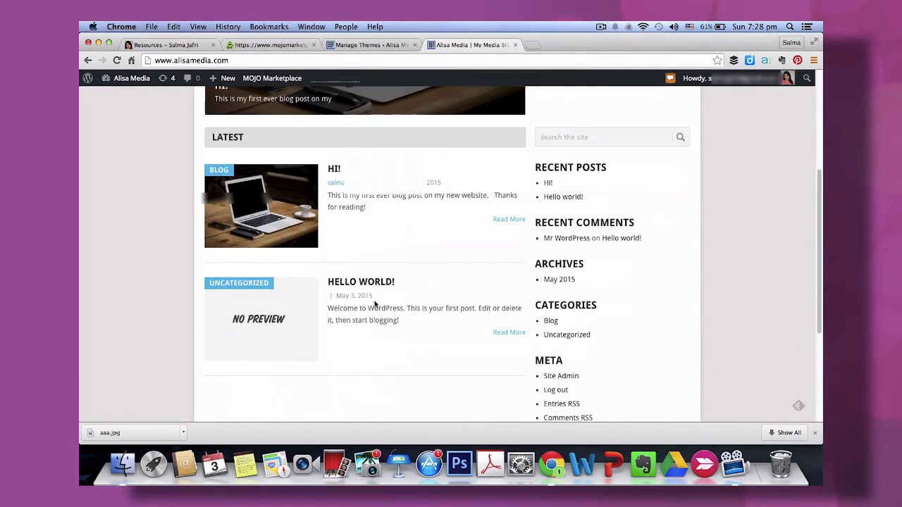
click(333, 173)
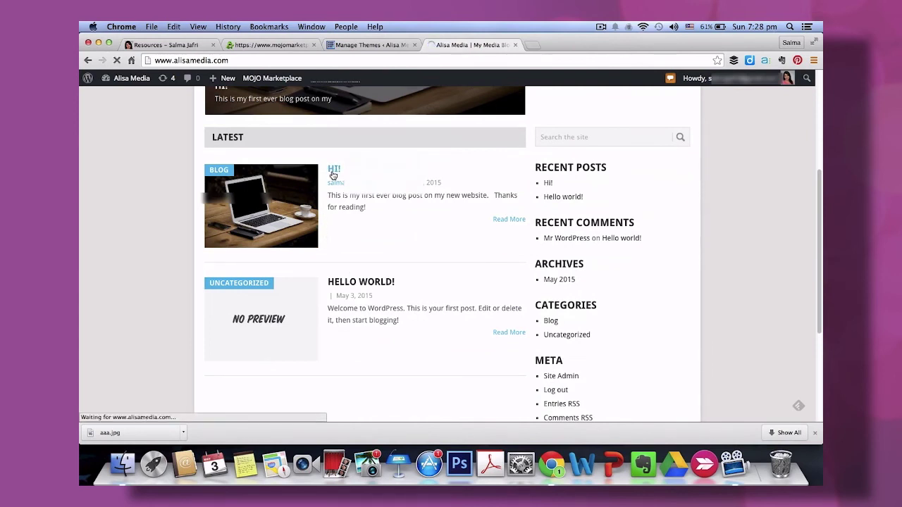